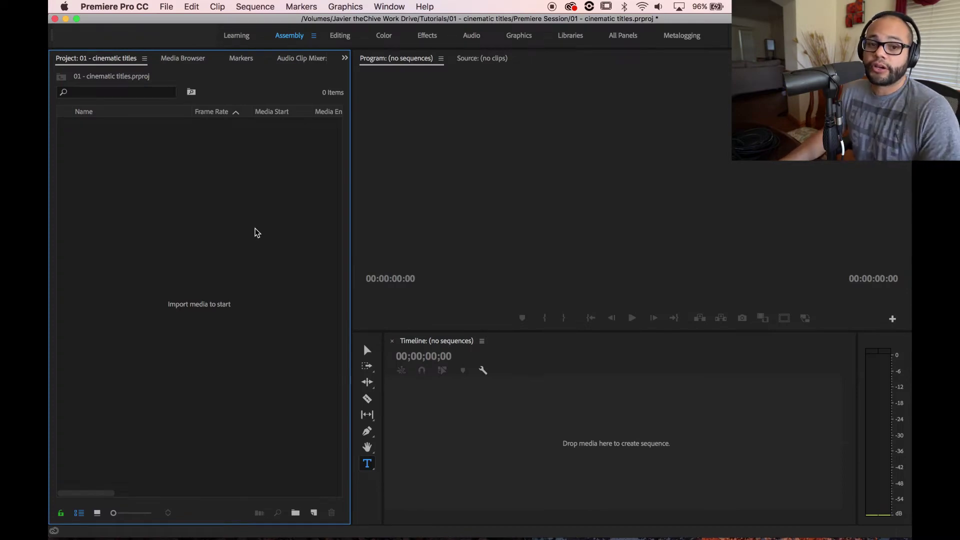
# Create a new Black Video clip in the Project panel with its default settings
pyautogui.rightClick(209, 161)
pyautogui.moveTo(250, 209)
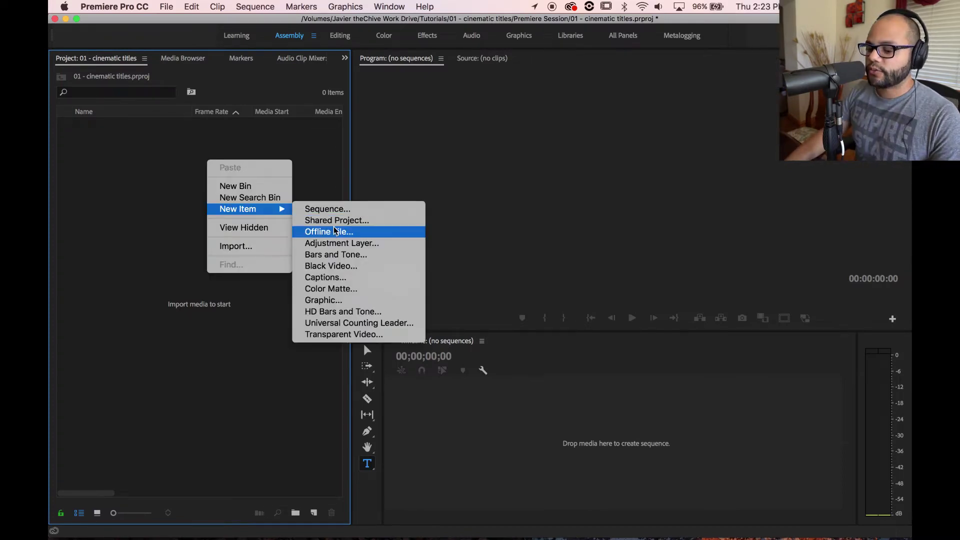
pyautogui.click(334, 266)
pyautogui.press('Return')
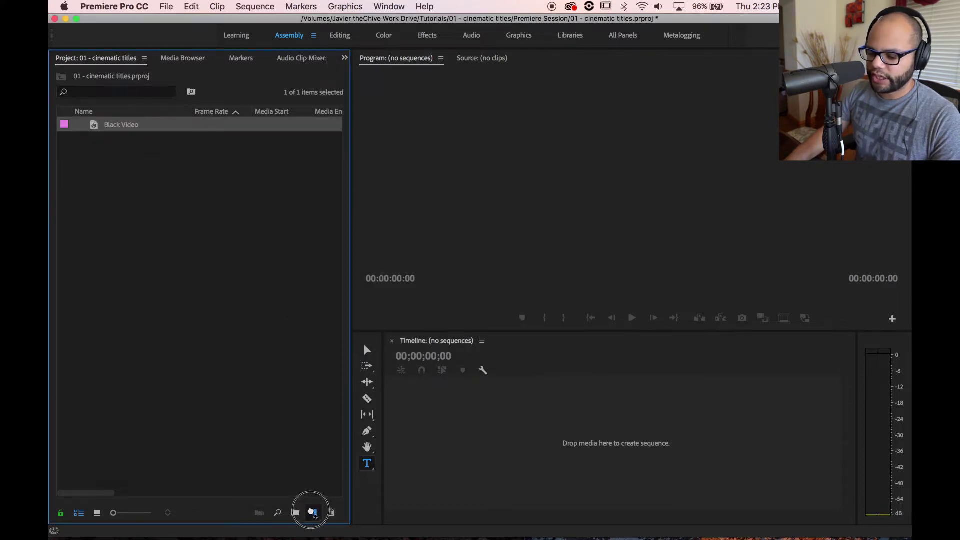
# Make a sequence from the Black Video clip and confirm its 1920×1080, 23.976 fps settings
pyautogui.moveTo(319, 517); pyautogui.dragTo(318, 517)
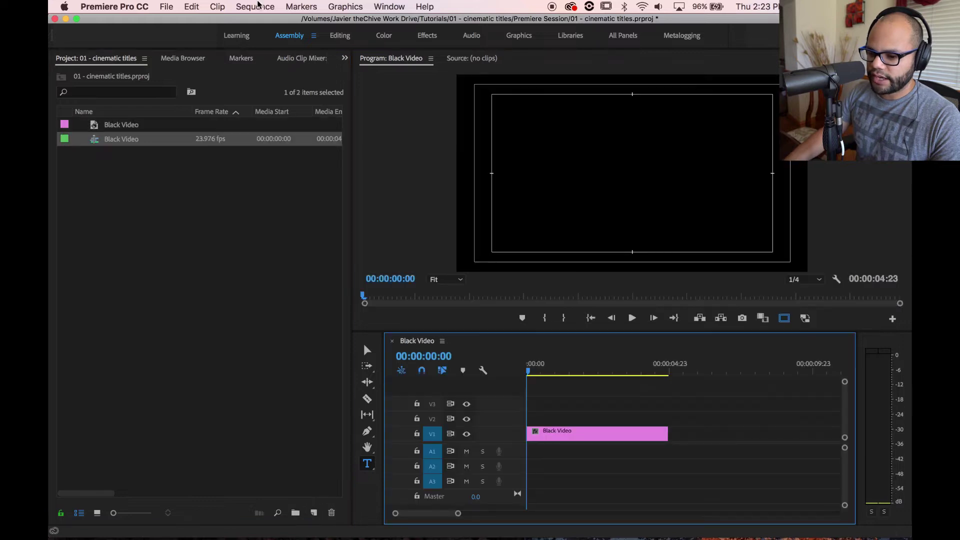
pyautogui.click(255, 7)
pyautogui.click(263, 22)
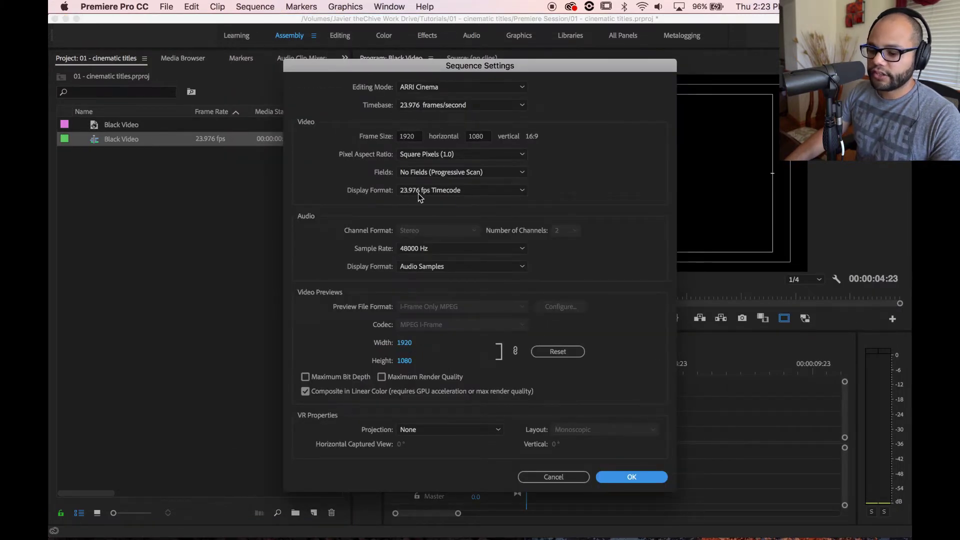
pyautogui.click(637, 478)
pyautogui.click(115, 257)
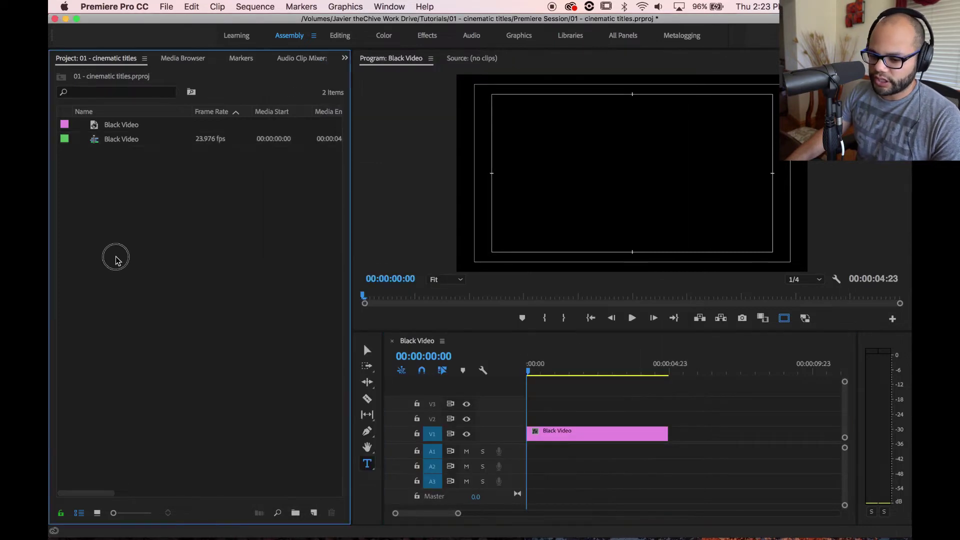
pyautogui.click(613, 440)
pyautogui.press('Delete')
pyautogui.moveTo(222, 180); pyautogui.dragTo(119, 111)
pyautogui.press('Delete')
pyautogui.rightClick(131, 140)
pyautogui.moveTo(200, 187)
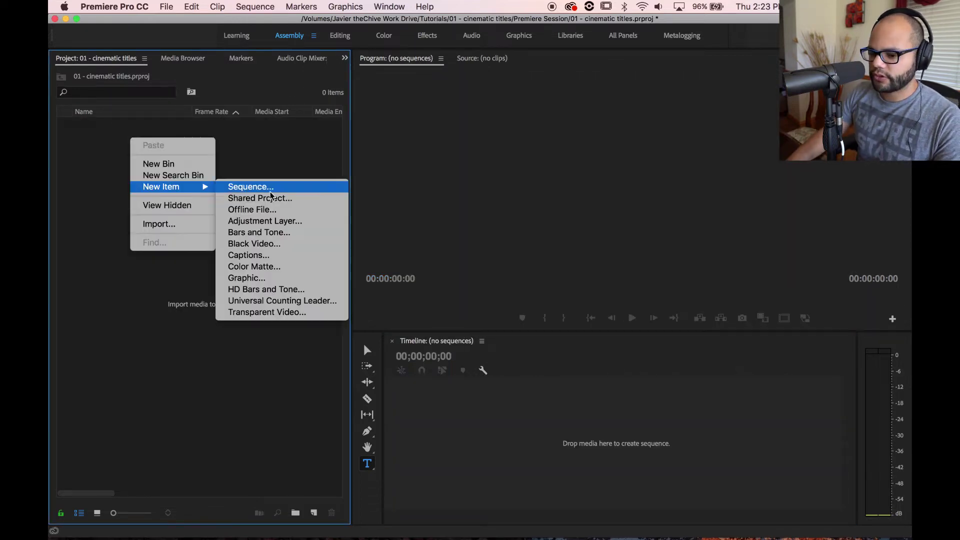
pyautogui.click(282, 267)
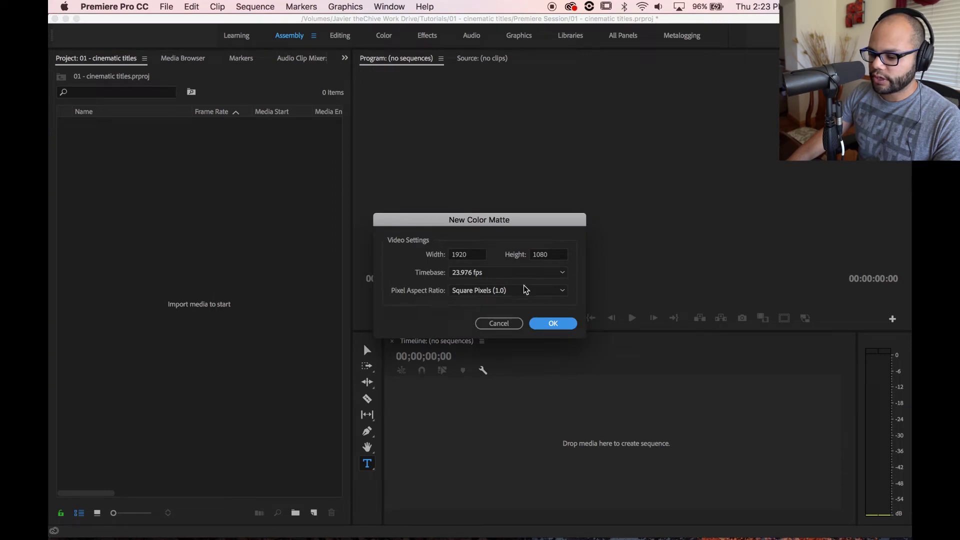
pyautogui.click(553, 324)
pyautogui.moveTo(501, 150); pyautogui.dragTo(499, 249)
pyautogui.click(474, 224)
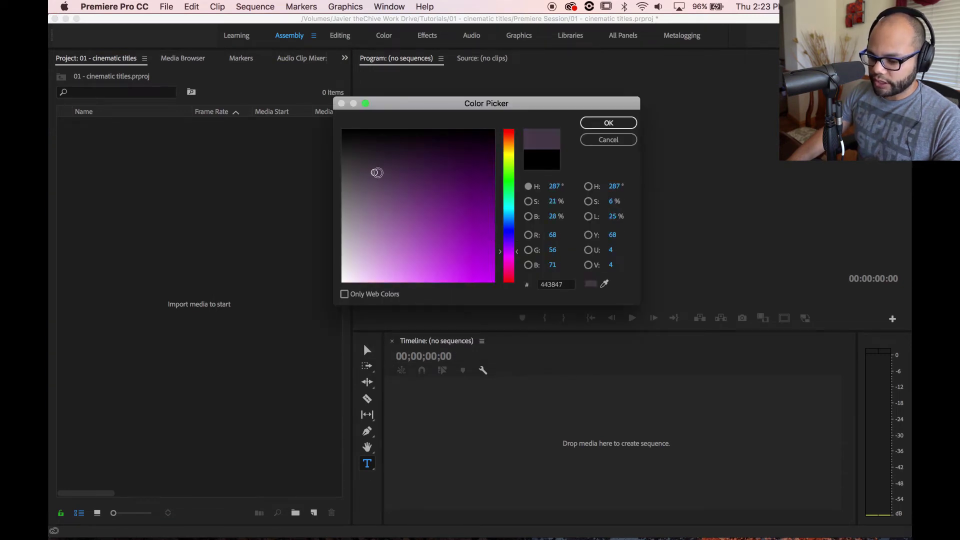
pyautogui.click(436, 167)
pyautogui.click(483, 268)
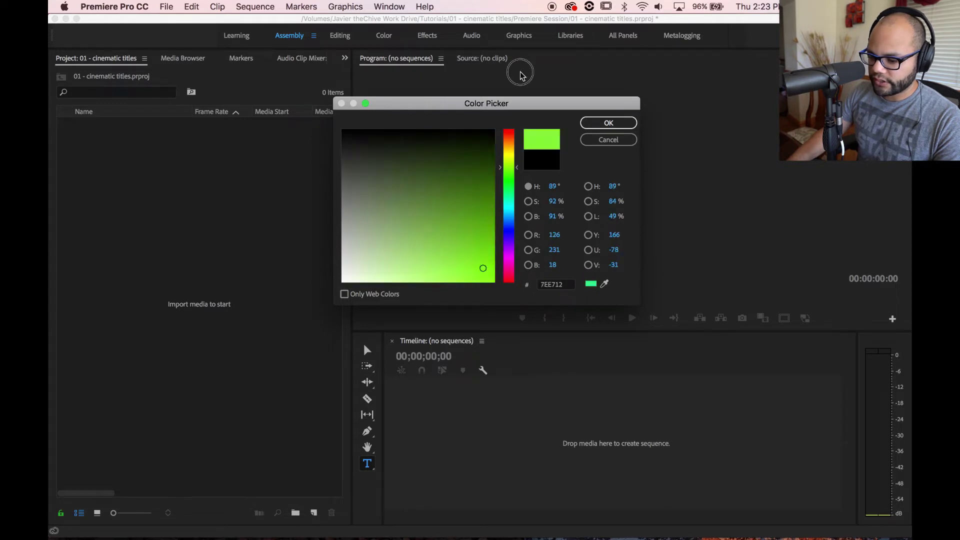
pyautogui.moveTo(391, 136); pyautogui.dragTo(211, 79)
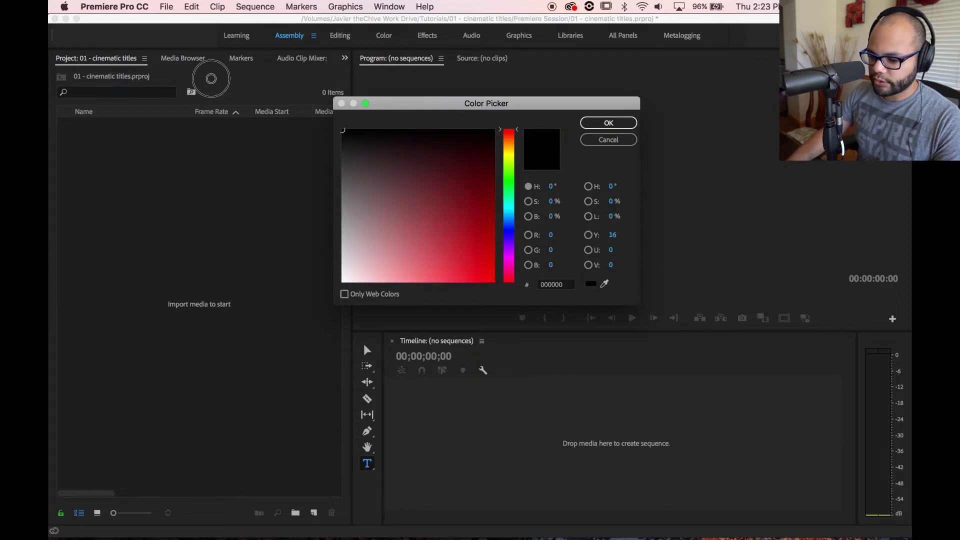
pyautogui.click(622, 123)
pyautogui.click(505, 300)
pyautogui.click(130, 129)
pyautogui.moveTo(131, 132); pyautogui.dragTo(505, 461)
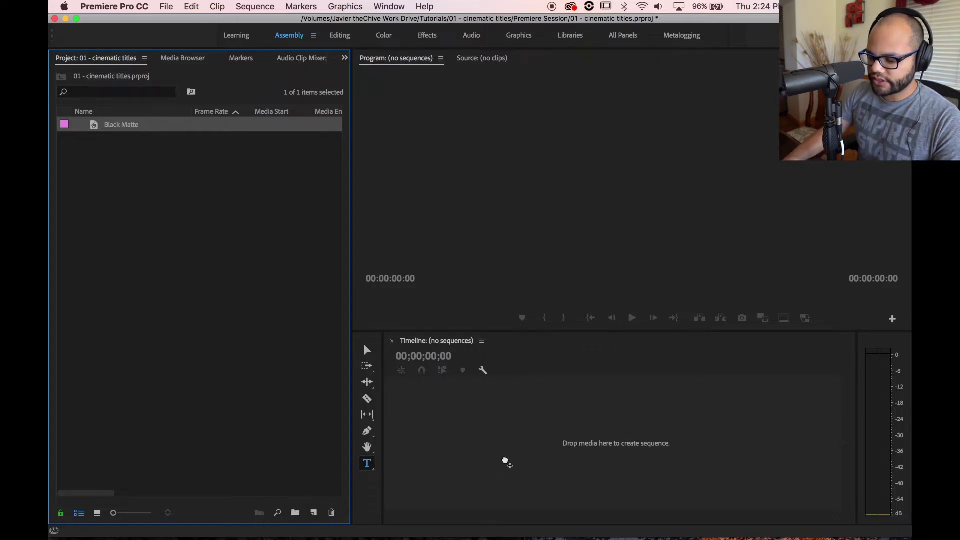
pyautogui.moveTo(550, 372); pyautogui.dragTo(606, 351)
pyautogui.click(600, 434)
pyautogui.press('Delete')
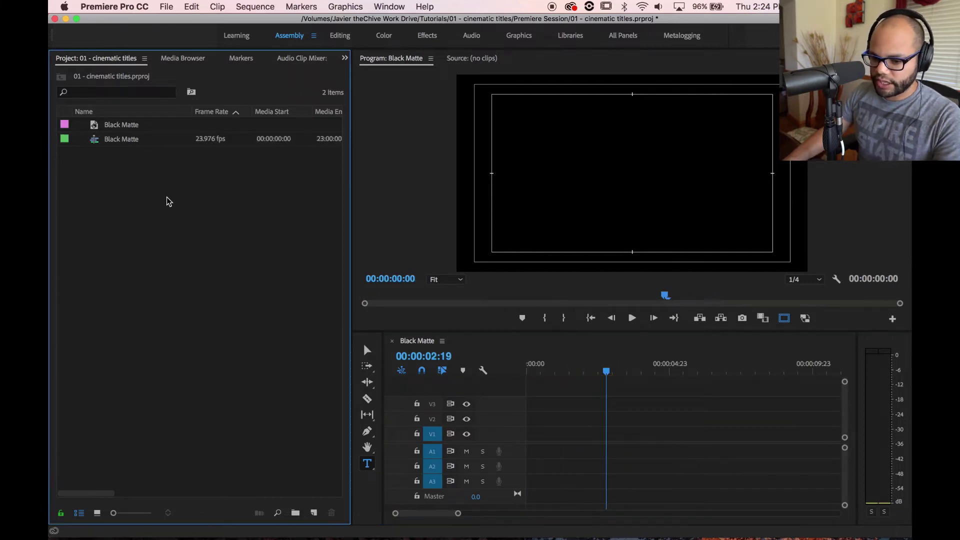
pyautogui.moveTo(175, 198); pyautogui.dragTo(486, 425)
pyautogui.press('Delete')
pyautogui.rightClick(125, 190)
pyautogui.moveTo(154, 248)
pyautogui.click(237, 293)
pyautogui.click(550, 323)
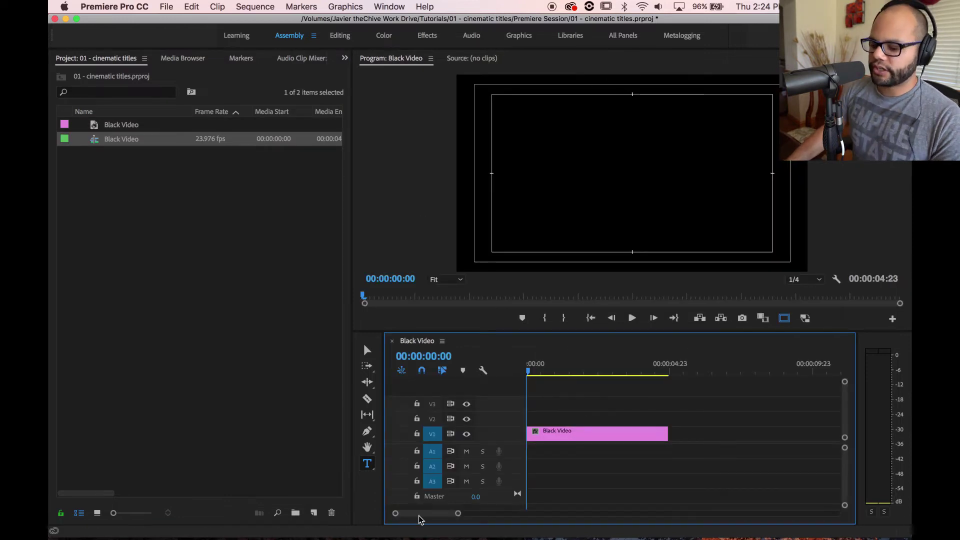
pyautogui.click(367, 463)
# Type the JAVIER MERCEDES PRESENTS title over the black video in the Program monitor
pyautogui.click(573, 172)
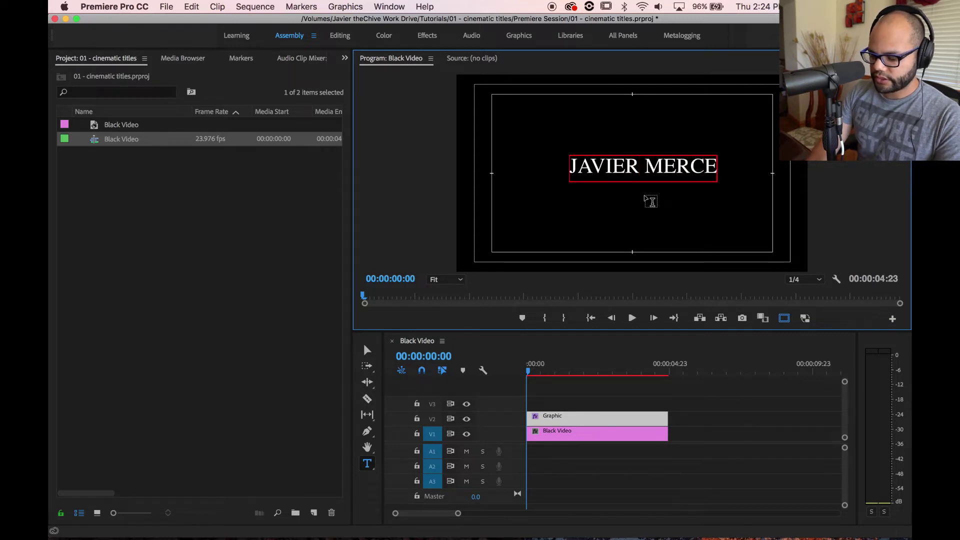
pyautogui.write('JAVIER MERCEDES PRES')
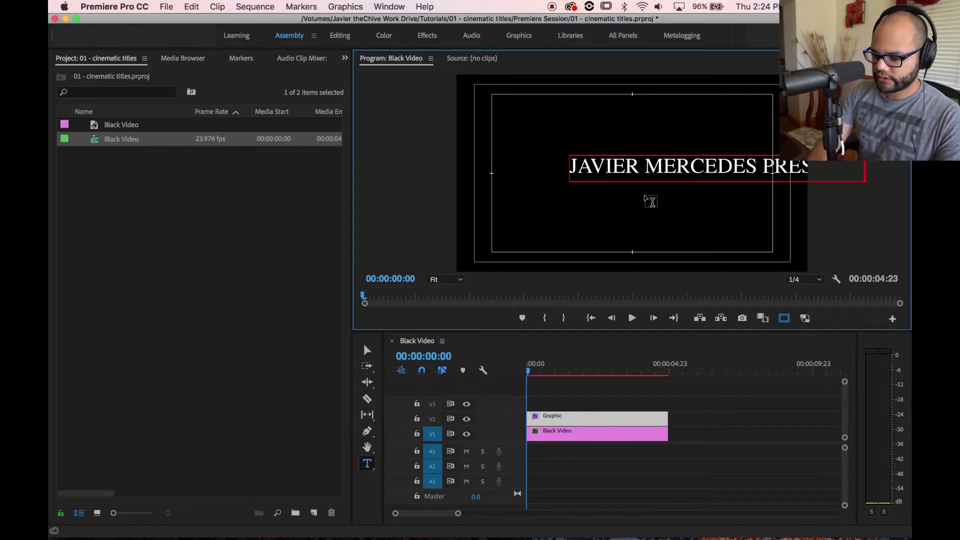
pyautogui.click(390, 7)
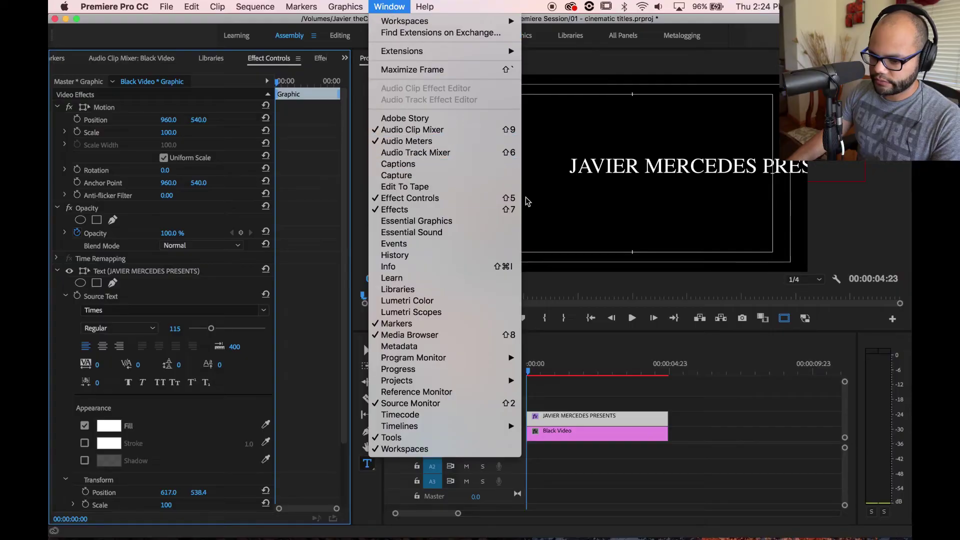
pyautogui.click(621, 65)
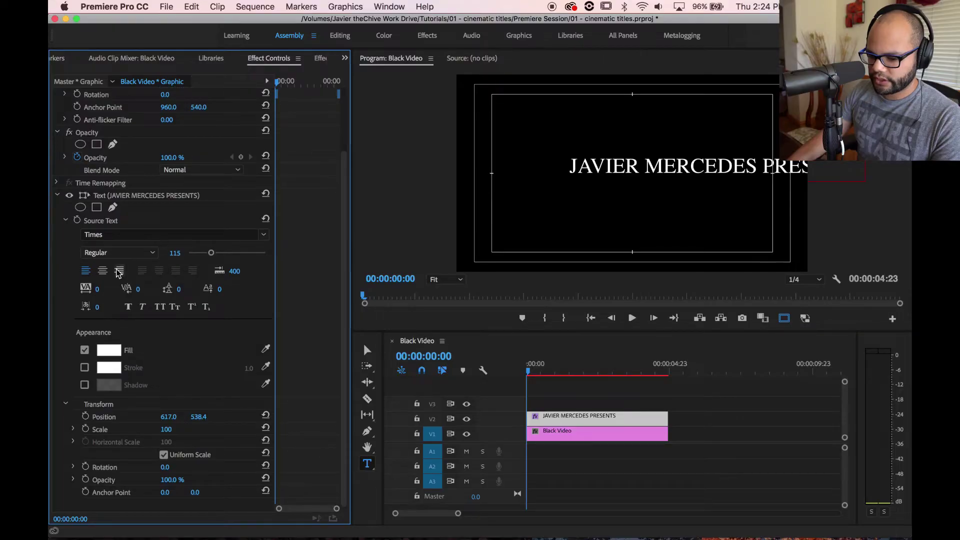
# Centre-align the title text and reset its position to 960, 540
pyautogui.click(105, 274)
pyautogui.click(265, 415)
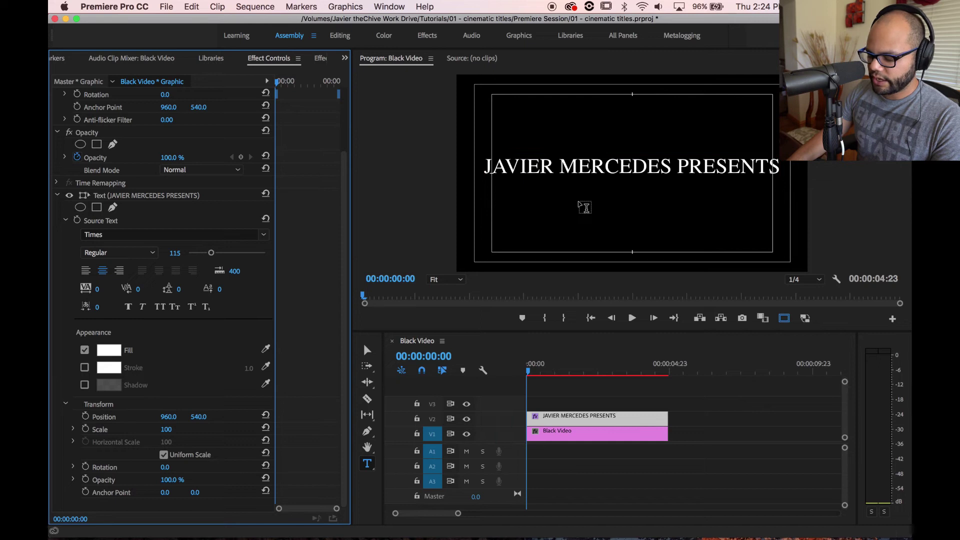
pyautogui.press('v')
pyautogui.moveTo(600, 172); pyautogui.dragTo(598, 173)
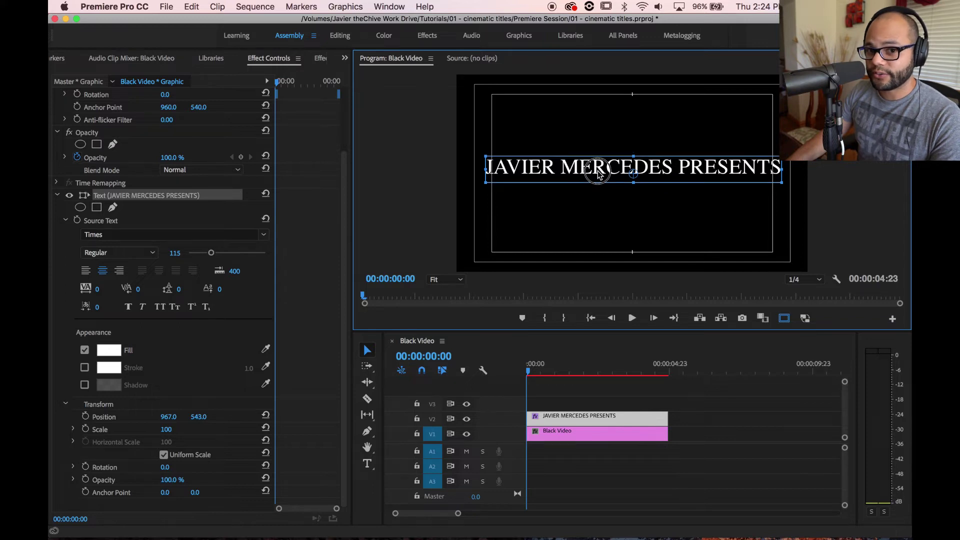
pyautogui.moveTo(599, 172); pyautogui.dragTo(597, 172)
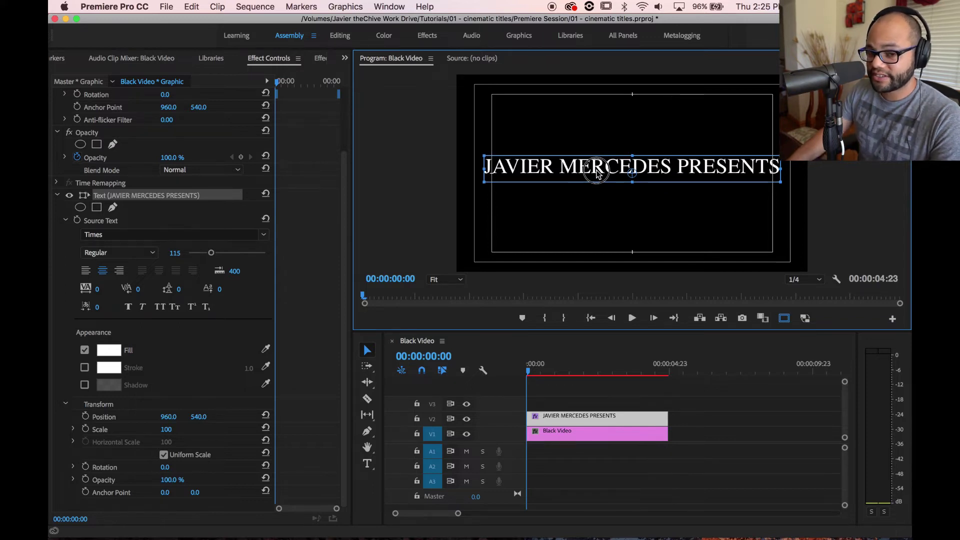
# Hide the safe margins, then move the title higher and rotate it counter-clockwise
pyautogui.click(691, 240)
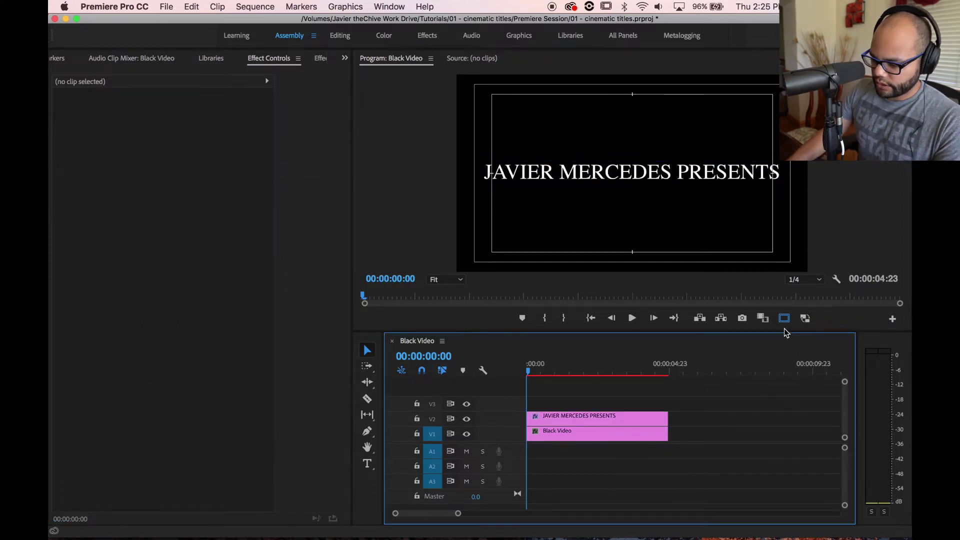
pyautogui.click(785, 318)
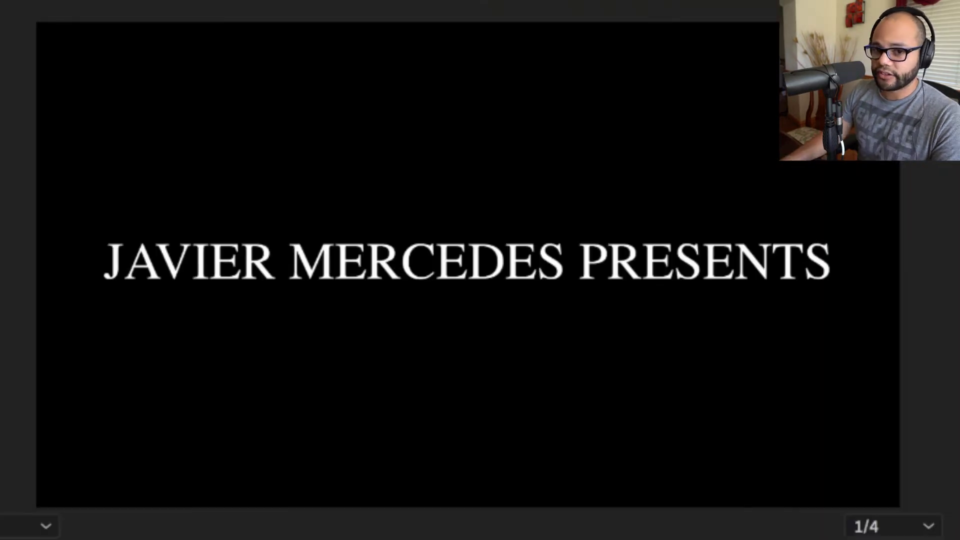
pyautogui.click(491, 267)
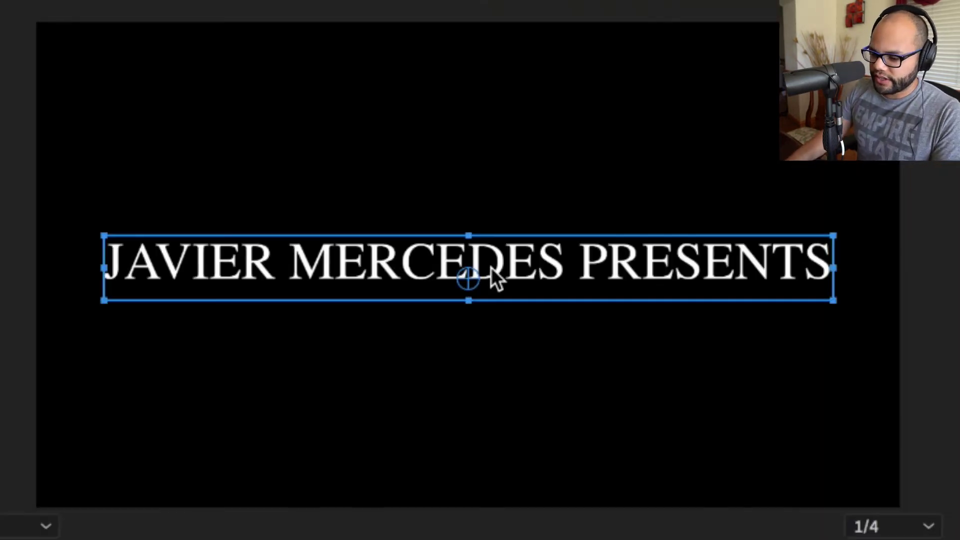
pyautogui.moveTo(218, 236); pyautogui.dragTo(193, 212)
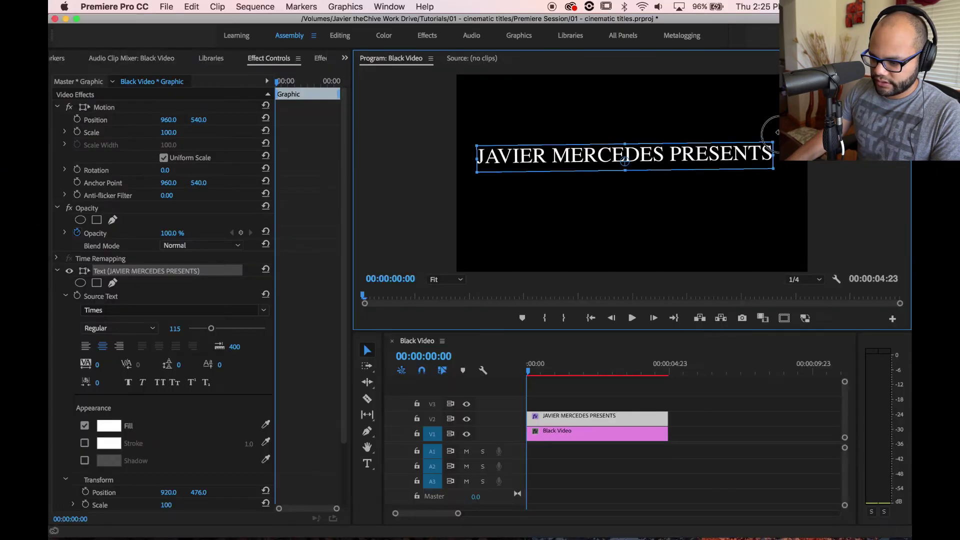
pyautogui.moveTo(833, 189); pyautogui.dragTo(731, 176)
pyautogui.moveTo(738, 133); pyautogui.dragTo(734, 139)
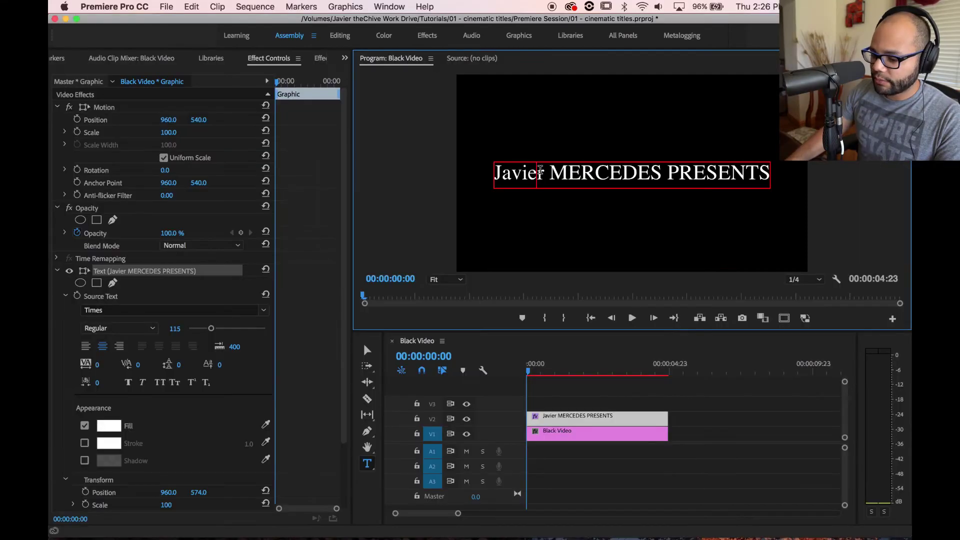
# Retype the first word as uppercase JAVIER and select the whole title line
pyautogui.doubleClick(540, 170)
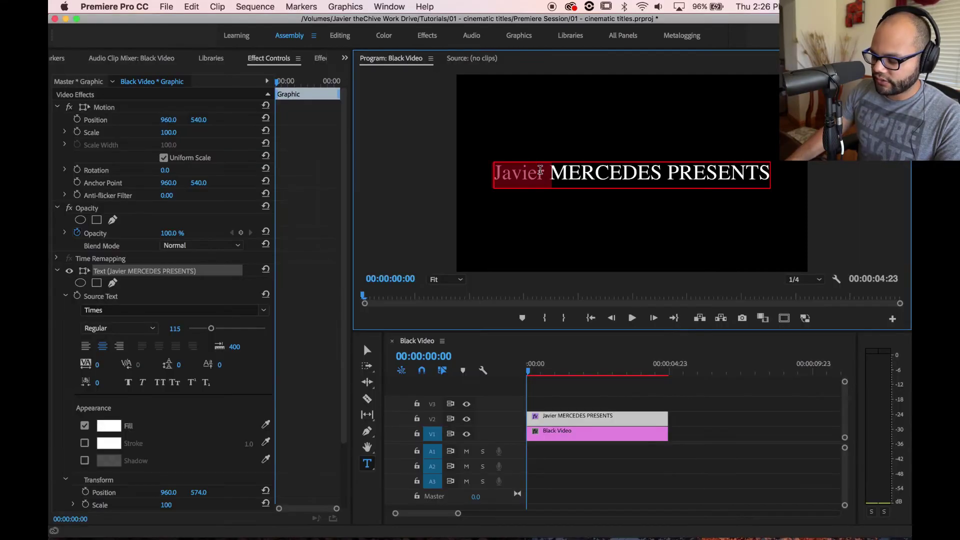
pyautogui.press('BackSpace')
pyautogui.write('JAVIER')
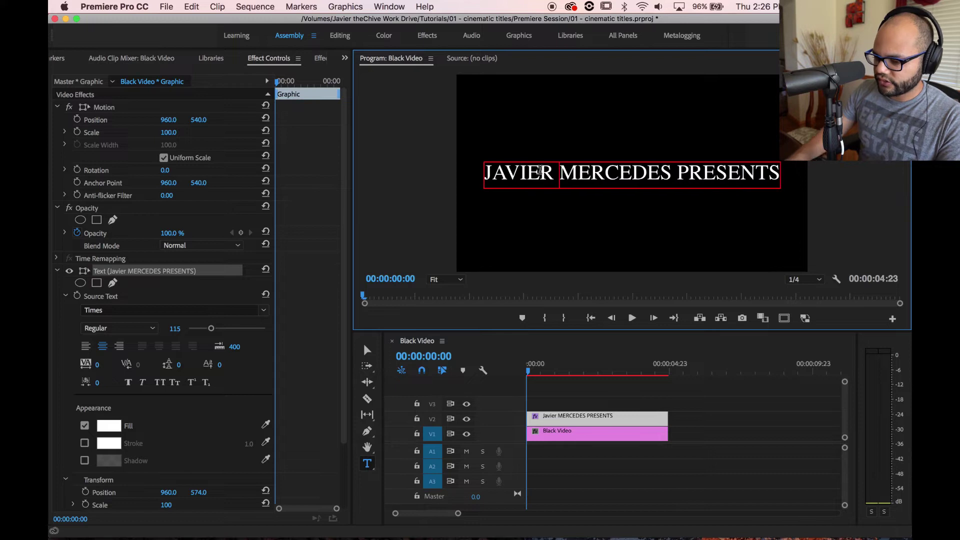
pyautogui.tripleClick(575, 173)
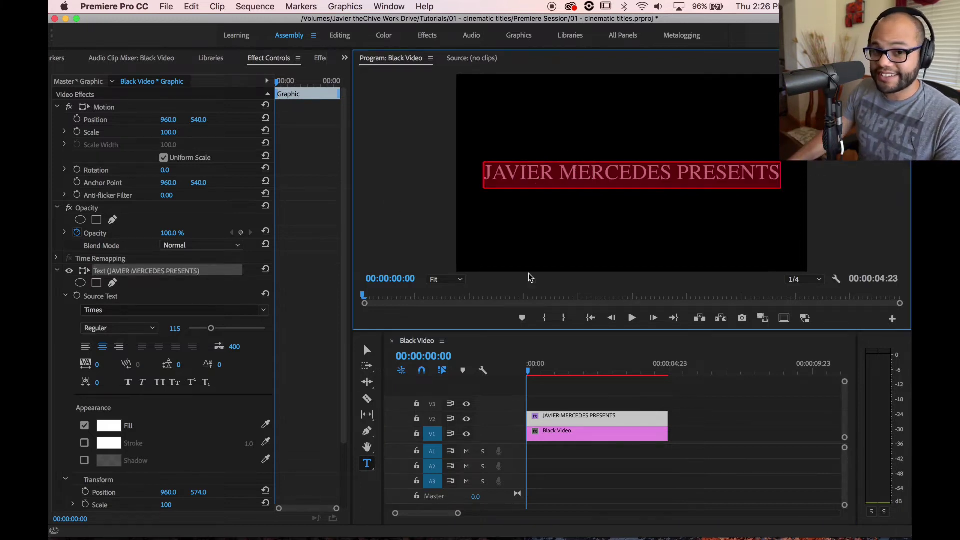
# Set the title font to Futura Condensed Medium, trying Helvetica Regular first
pyautogui.click(170, 310)
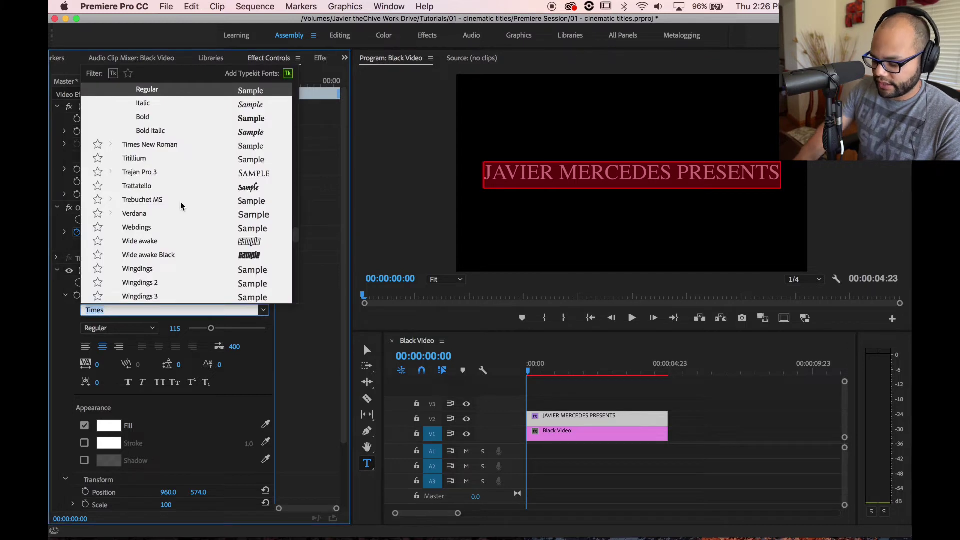
pyautogui.write('hel')
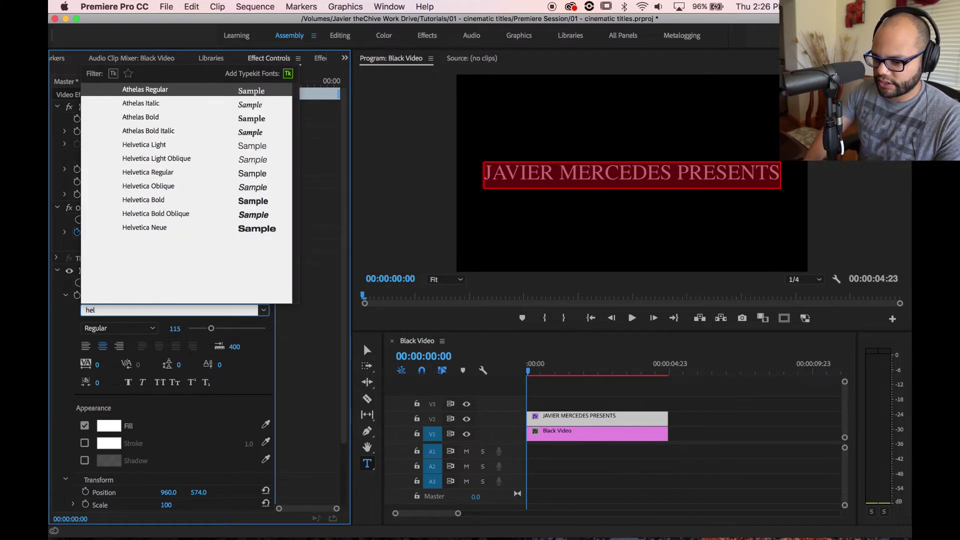
pyautogui.press('Down')
pyautogui.press('Down')
pyautogui.press('Down')
pyautogui.press('Down')
pyautogui.press('Down')
pyautogui.press('Down')
pyautogui.press('Down')
pyautogui.press('Up')
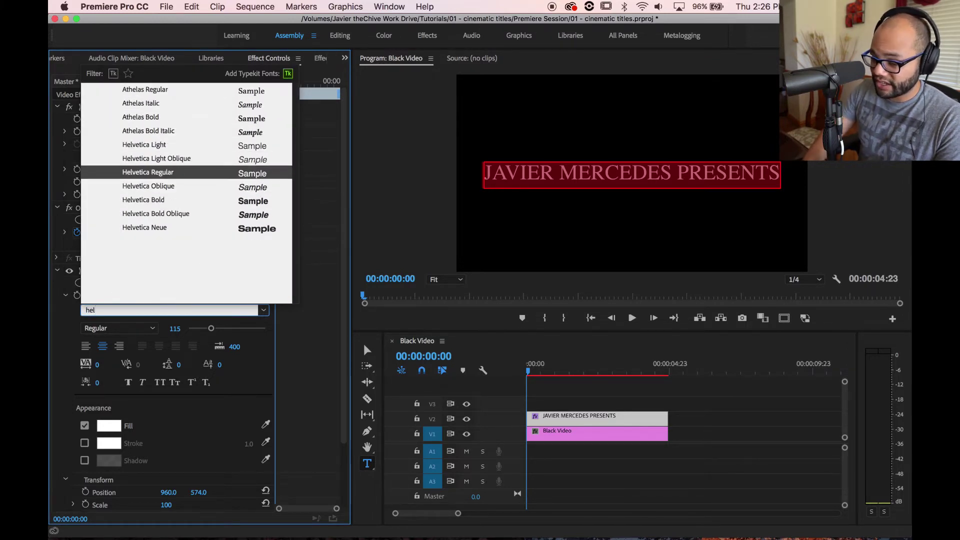
pyautogui.press('Return')
pyautogui.click(148, 273)
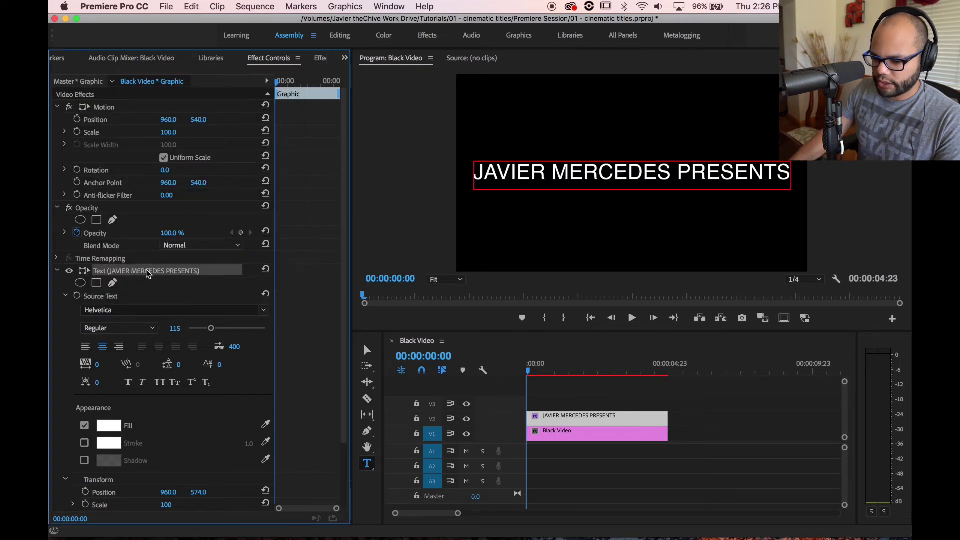
pyautogui.click(143, 310)
pyautogui.write('fut')
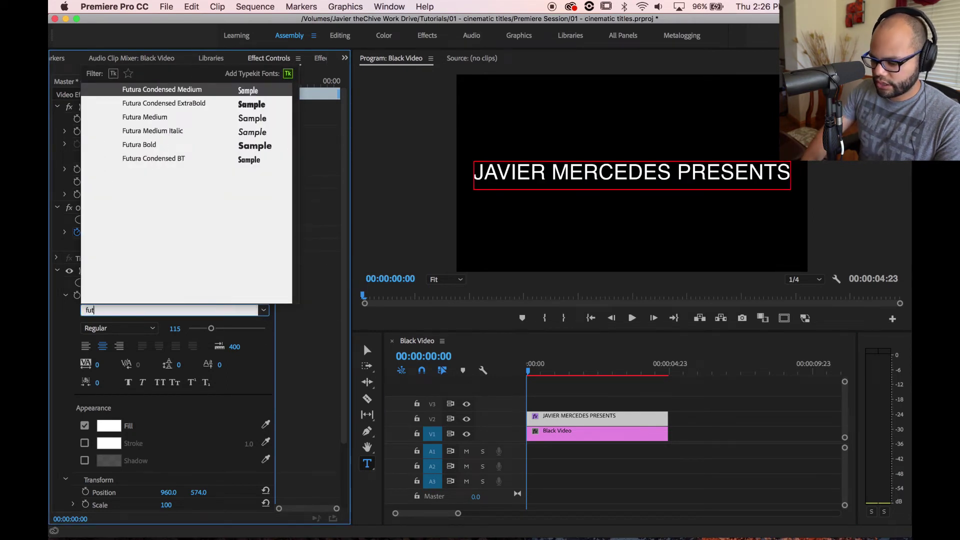
pyautogui.press('Return')
pyautogui.click(623, 371)
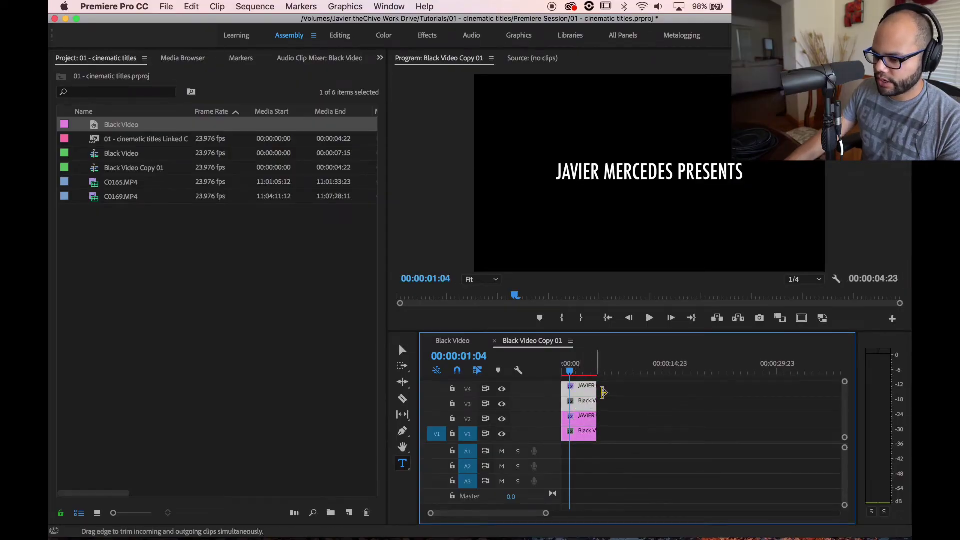
# Replace the selected title clips with a linked After Effects composition and bring After Effects forward
pyautogui.rightClick(580, 394)
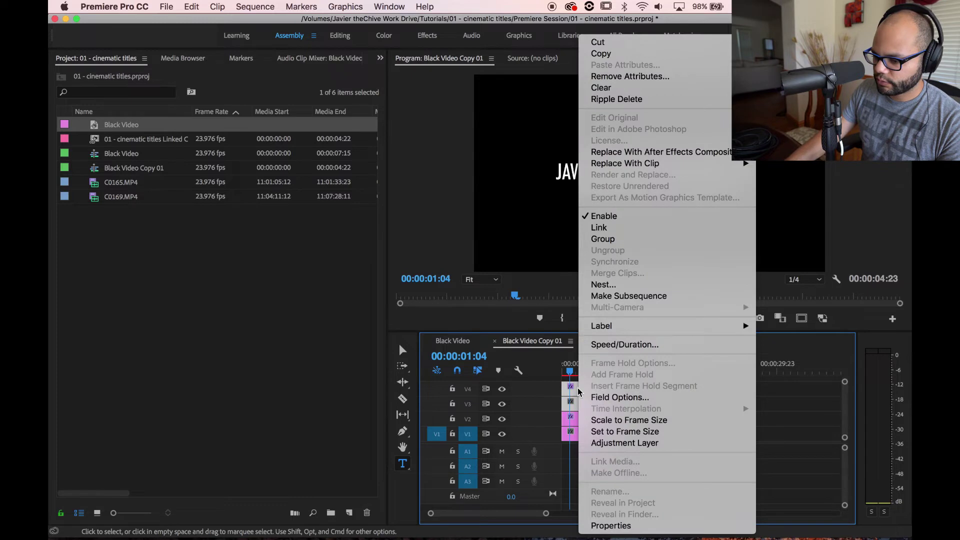
pyautogui.click(620, 152)
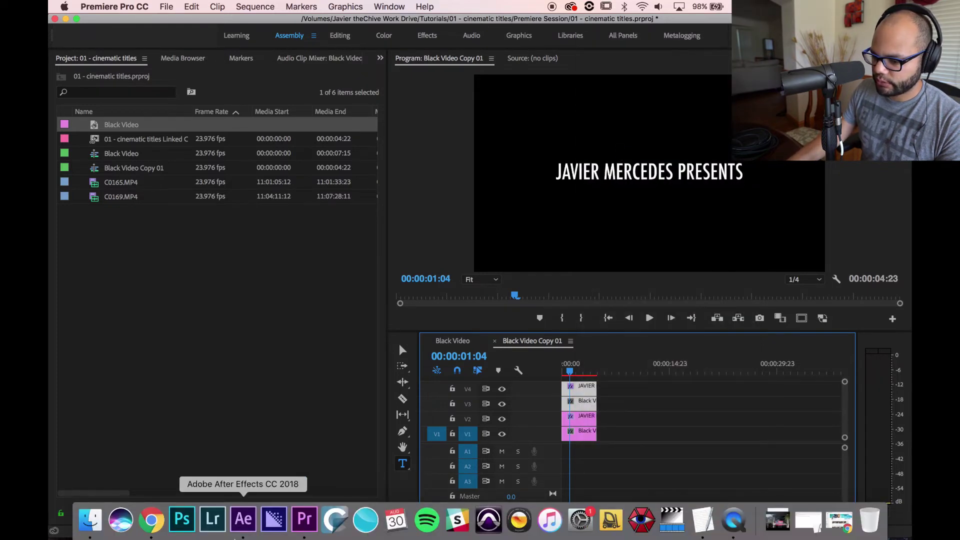
pyautogui.click(244, 520)
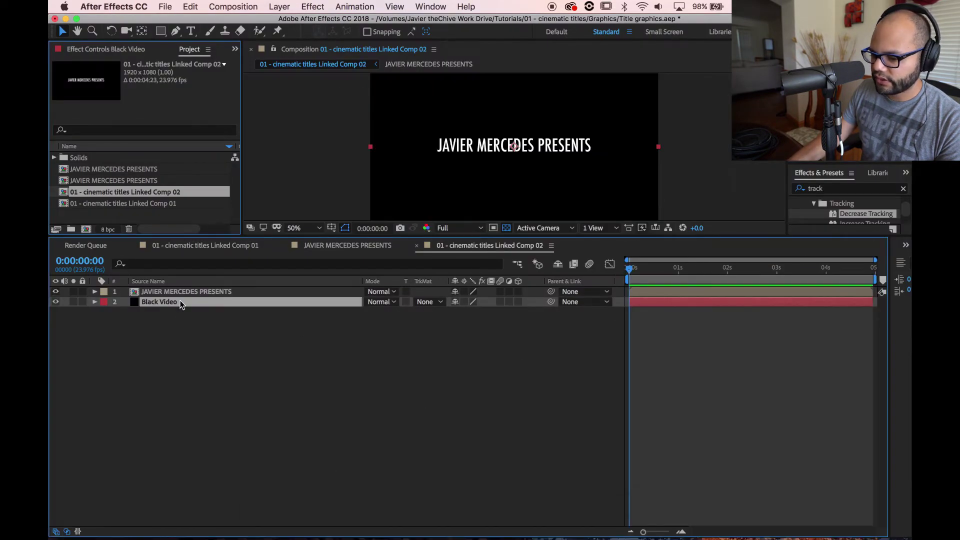
# Open the JAVIER MERCEDES PRESENTS precomp from Linked Comp 02 and search presets for 'trackin'
pyautogui.click(161, 328)
pyautogui.click(159, 306)
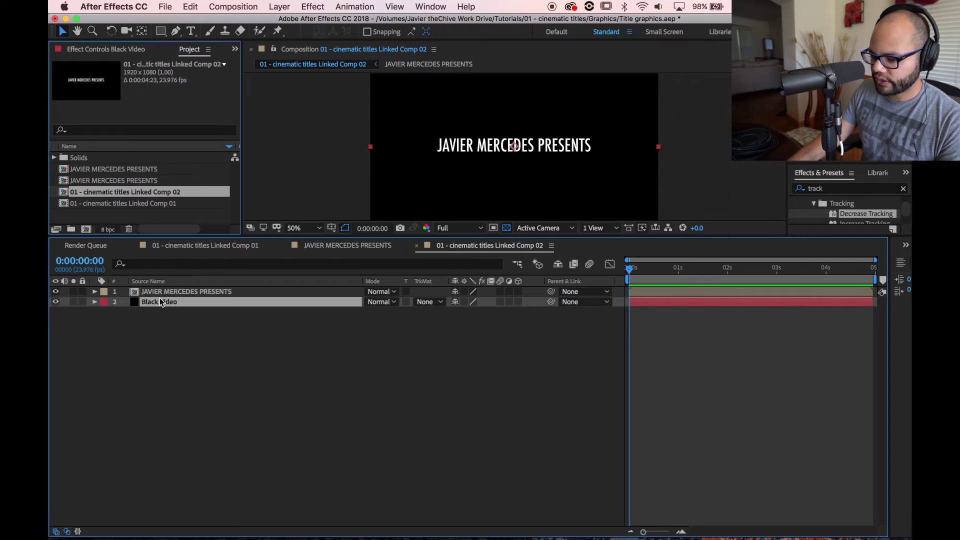
pyautogui.click(161, 293)
pyautogui.doubleClick(136, 295)
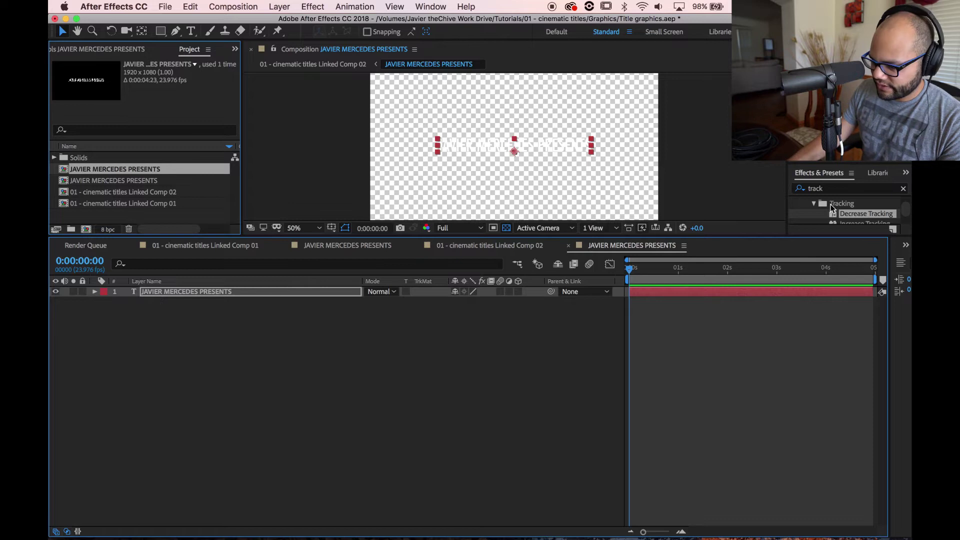
pyautogui.click(855, 189)
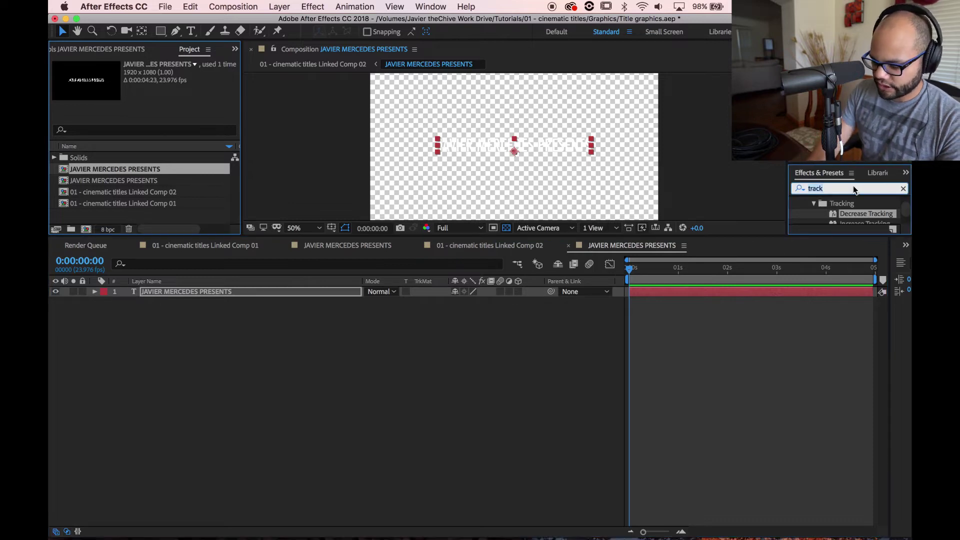
pyautogui.write('tr')
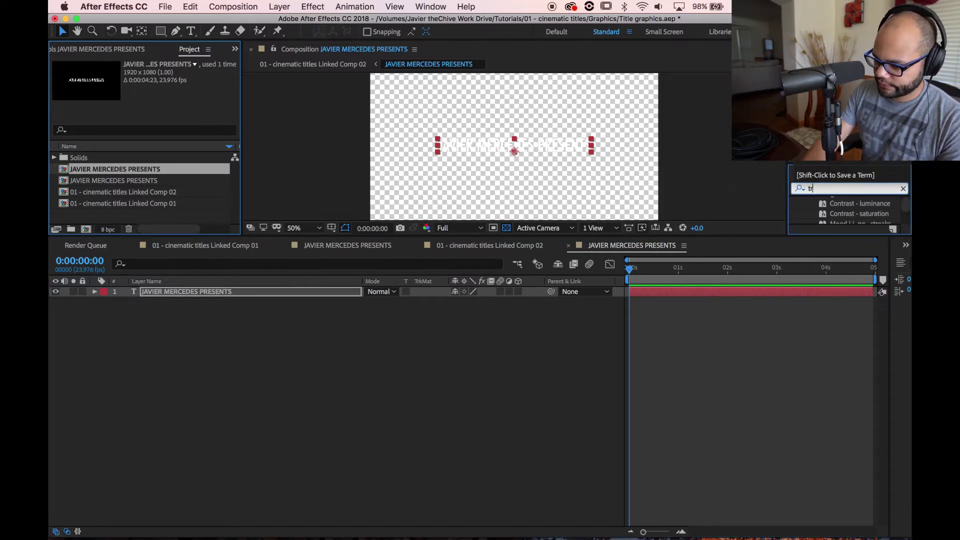
pyautogui.write('acking')
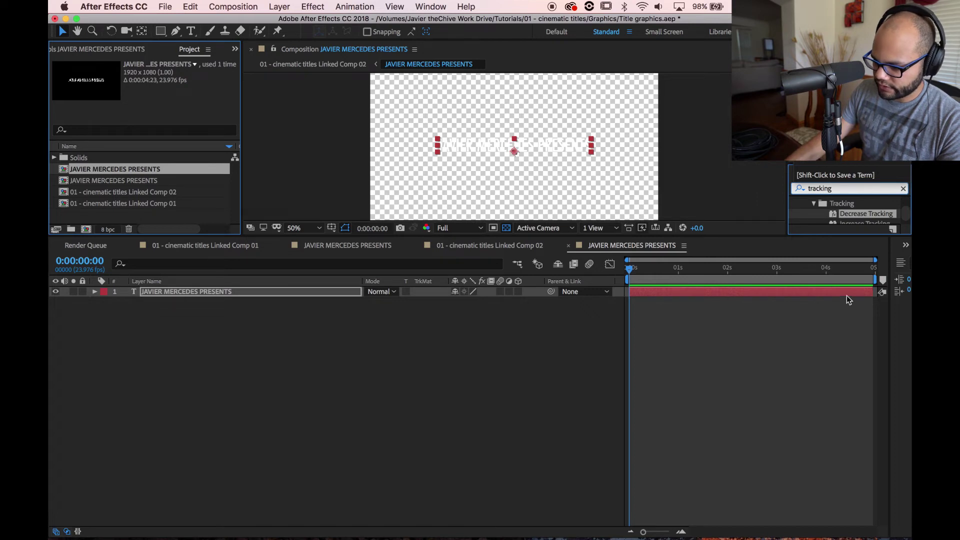
# Apply Decrease Tracking to the text layer, turn off the transparency grid, and preview it
pyautogui.moveTo(879, 222); pyautogui.dragTo(676, 292)
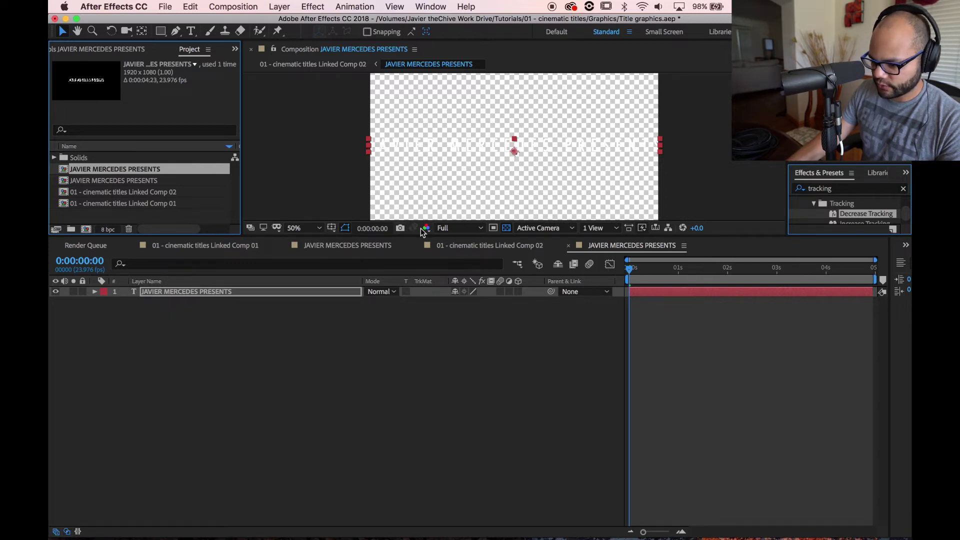
pyautogui.click(506, 228)
pyautogui.click(506, 228)
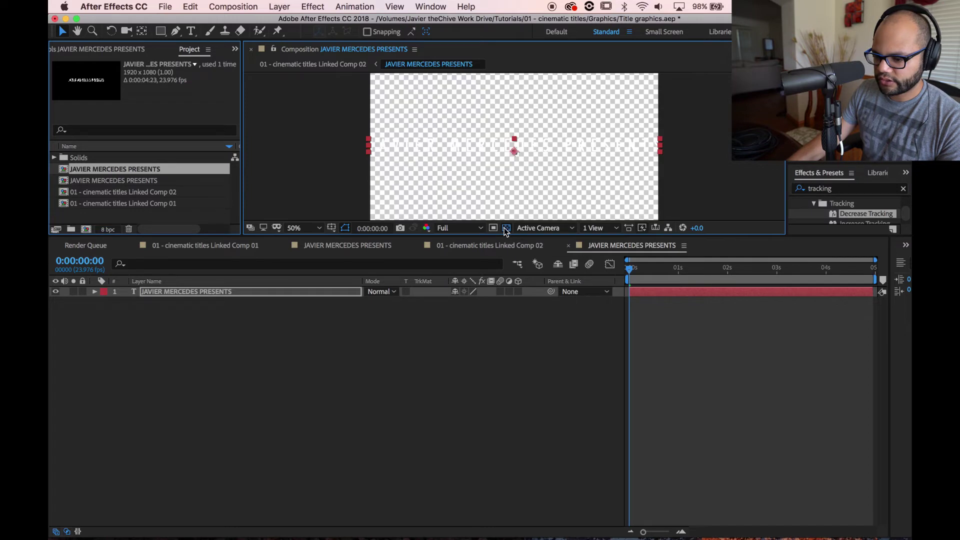
pyautogui.click(506, 228)
pyautogui.click(506, 228)
pyautogui.click(506, 229)
pyautogui.click(506, 229)
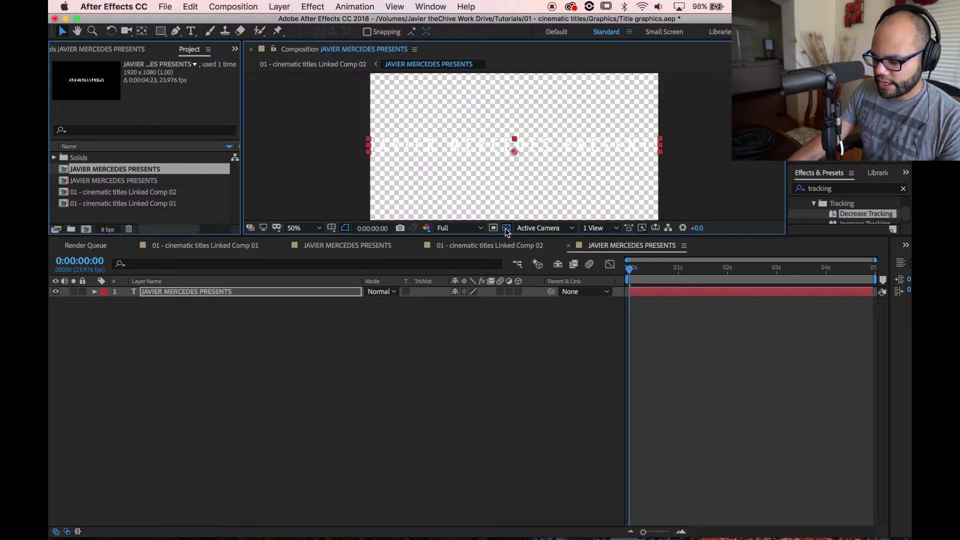
pyautogui.click(506, 228)
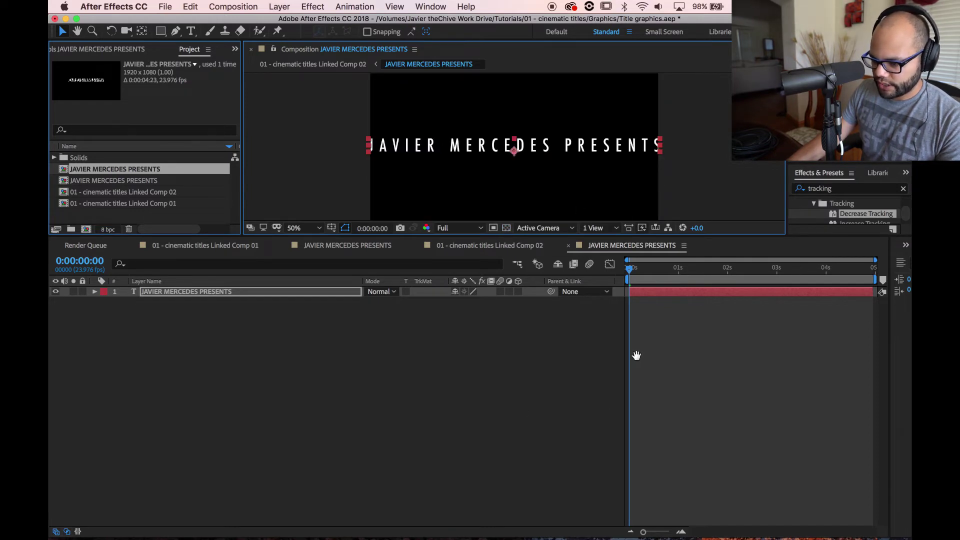
pyautogui.press('space')
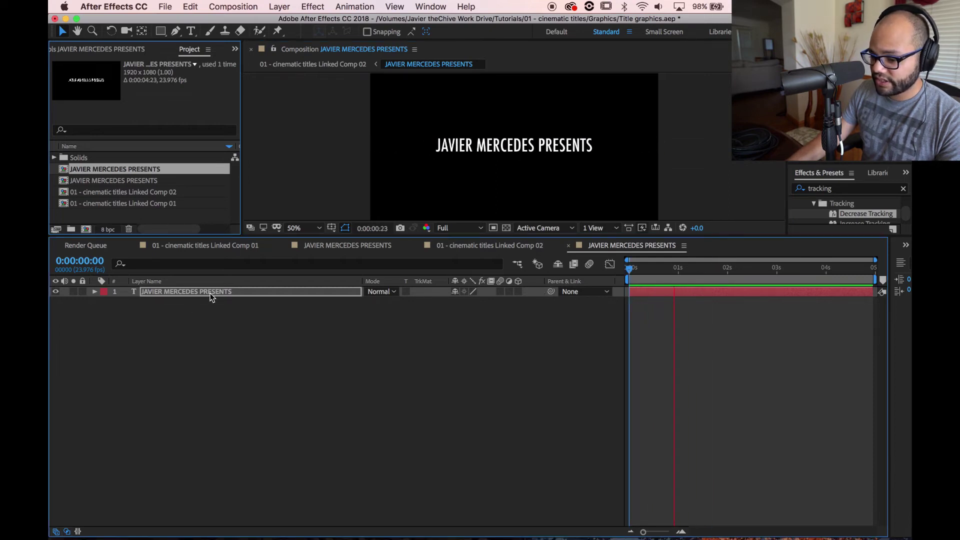
pyautogui.click(94, 292)
# Reveal the title's Tracking Amount keyframes and scrub through the animation
pyautogui.press('u')
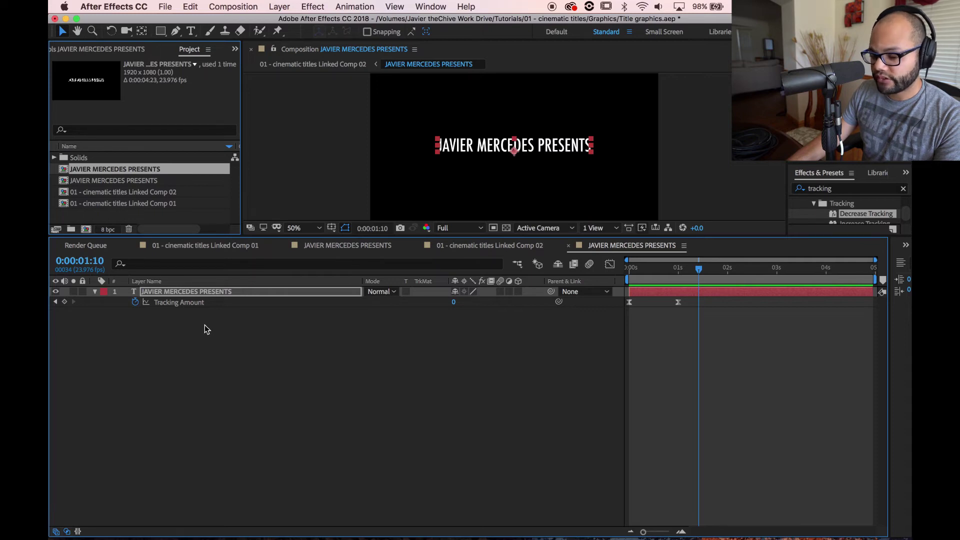
pyautogui.press('u')
pyautogui.press('u')
pyautogui.press('u')
pyautogui.press('u')
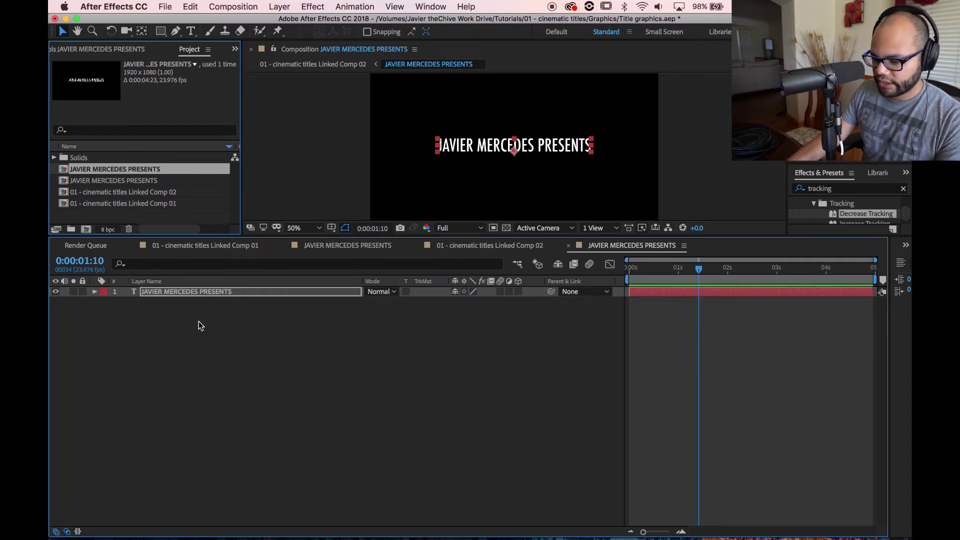
pyautogui.press('u')
pyautogui.click(679, 302)
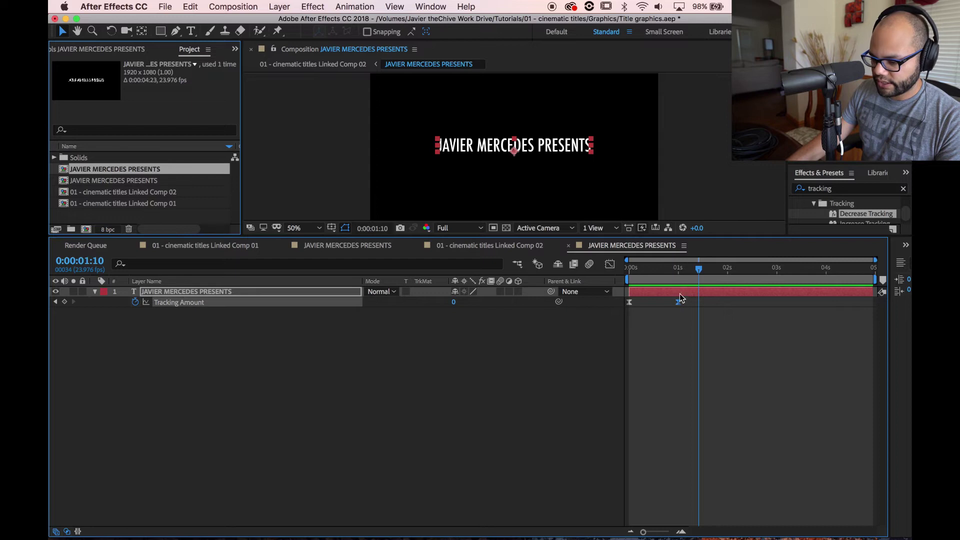
pyautogui.moveTo(685, 278); pyautogui.dragTo(610, 281)
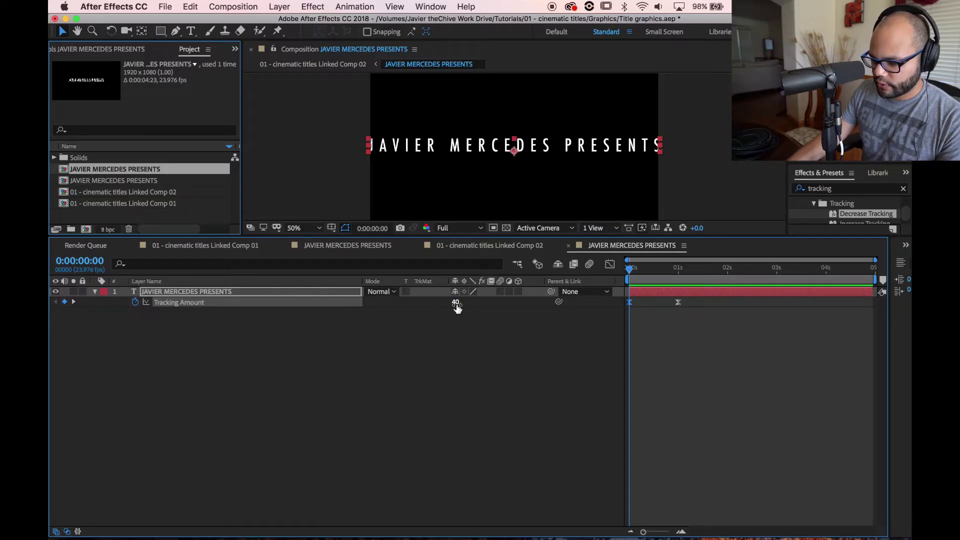
# Change the Tracking Amount keyframe value from 40 to 0 and preview from the start
pyautogui.click(456, 303)
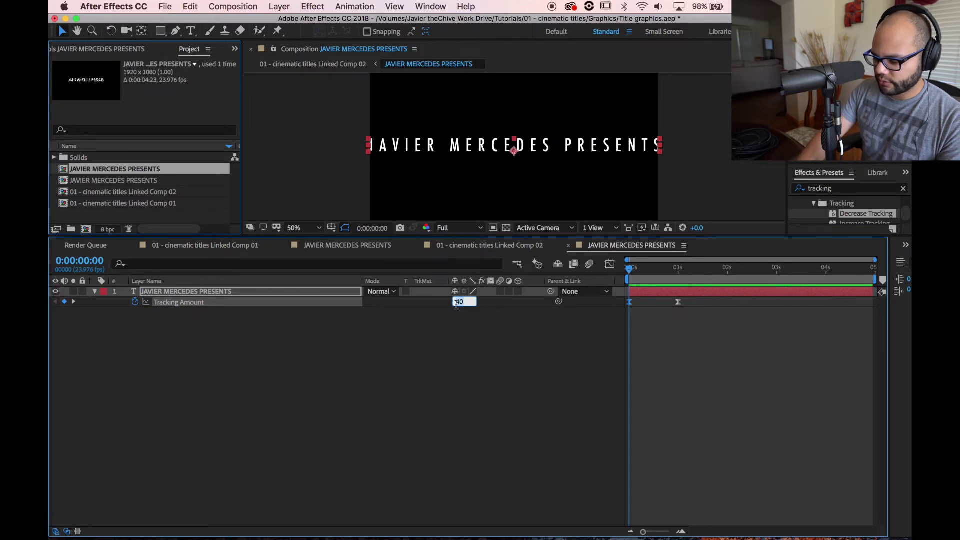
pyautogui.write('0')
pyautogui.press('Return')
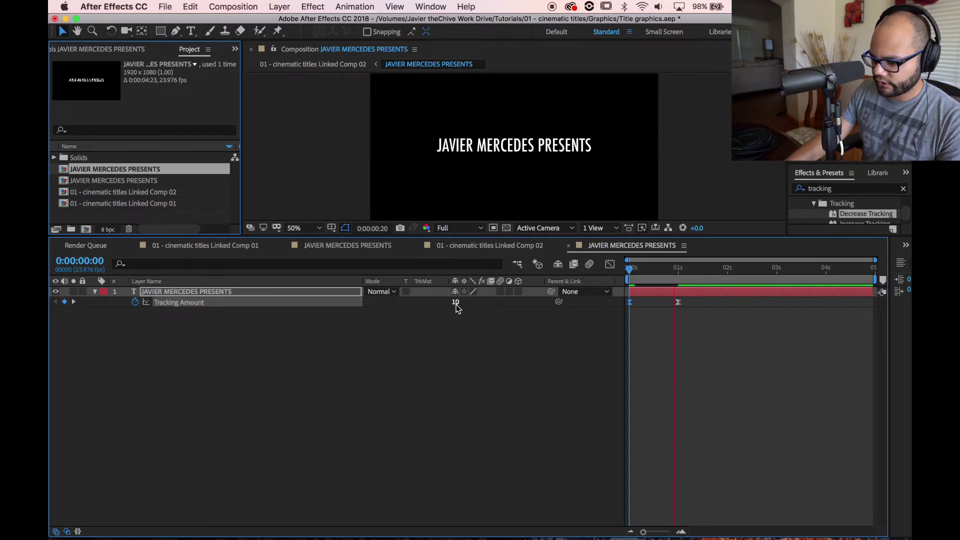
pyautogui.click(699, 269)
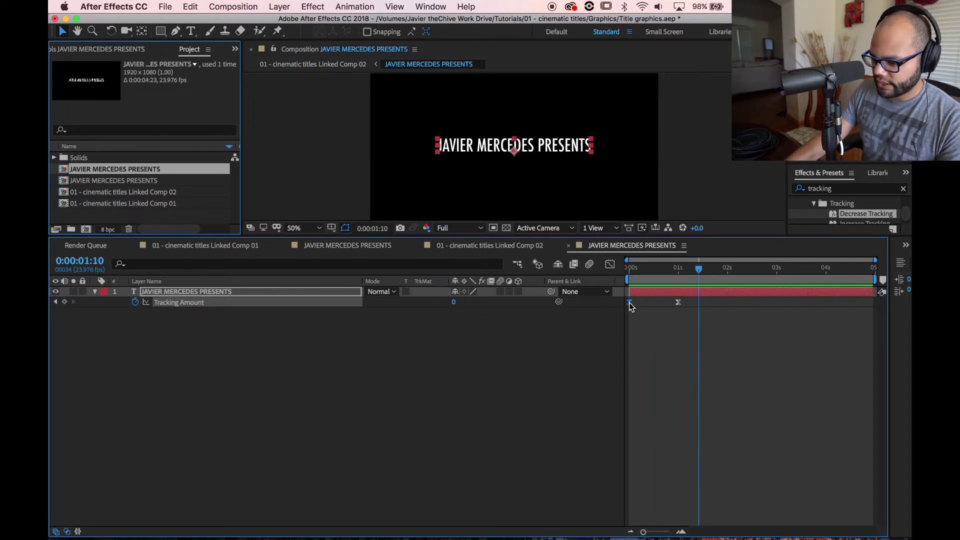
pyautogui.press('Home')
pyautogui.press('space')
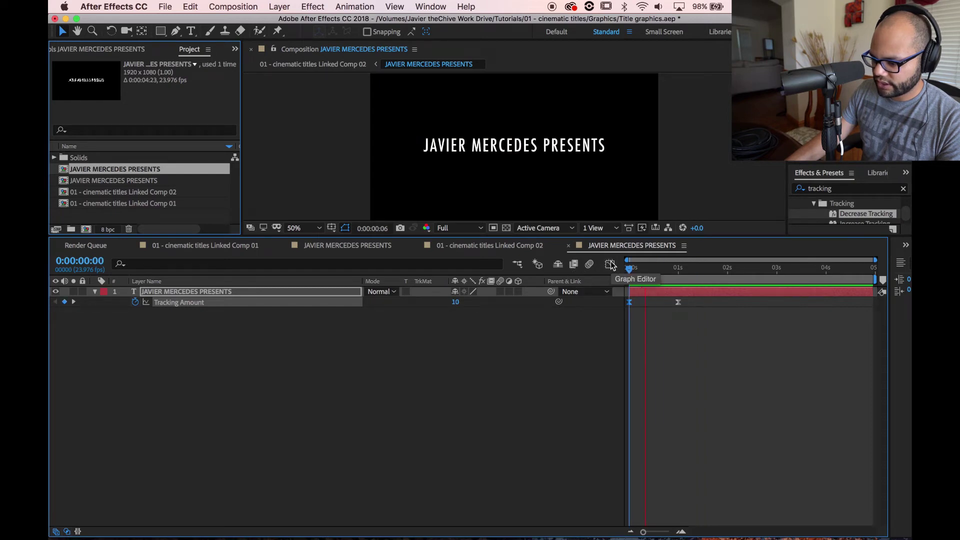
pyautogui.press('space')
# Move the end Tracking Amount keyframe to about 4.5 s and preview the slower animation
pyautogui.moveTo(679, 303); pyautogui.dragTo(873, 302)
pyautogui.press('Home')
pyautogui.press('space')
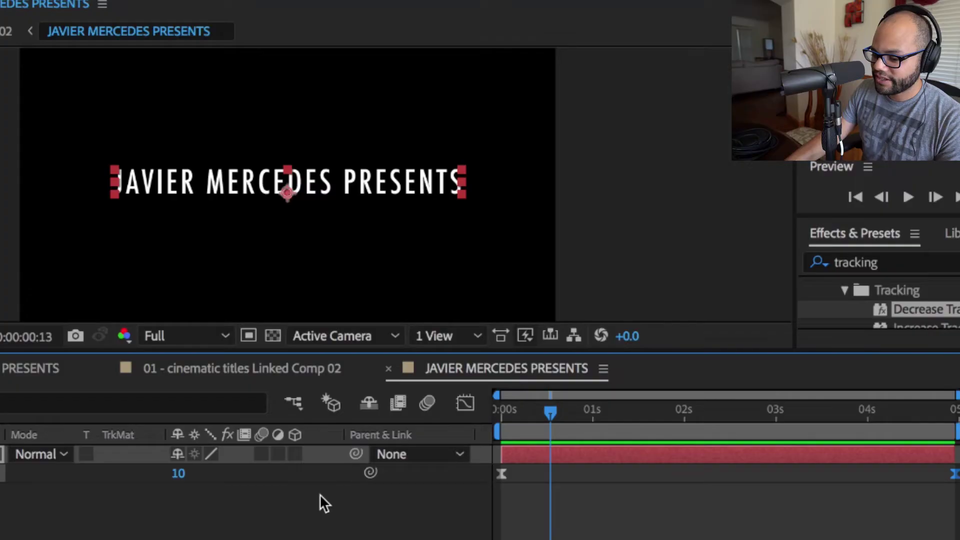
pyautogui.moveTo(551, 418); pyautogui.dragTo(434, 422)
pyautogui.press('space')
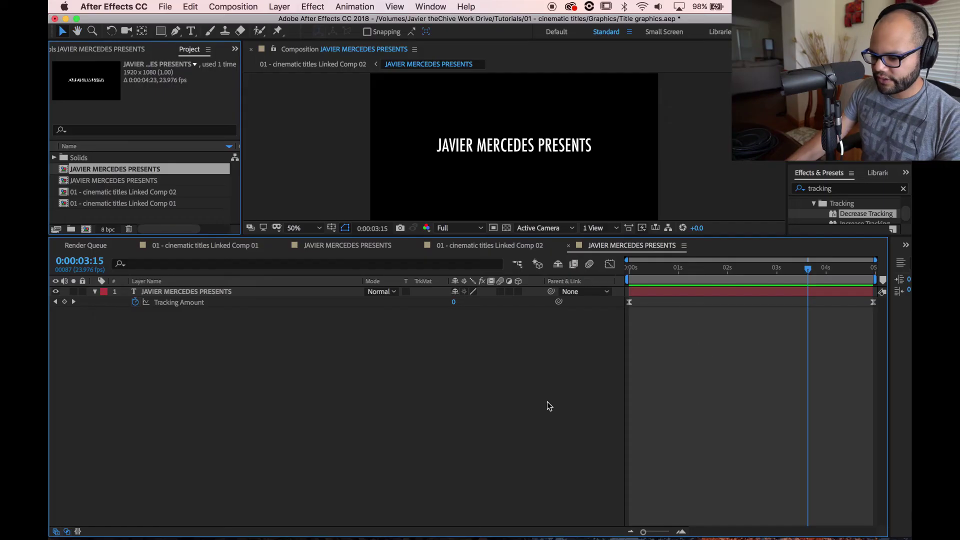
pyautogui.click(505, 246)
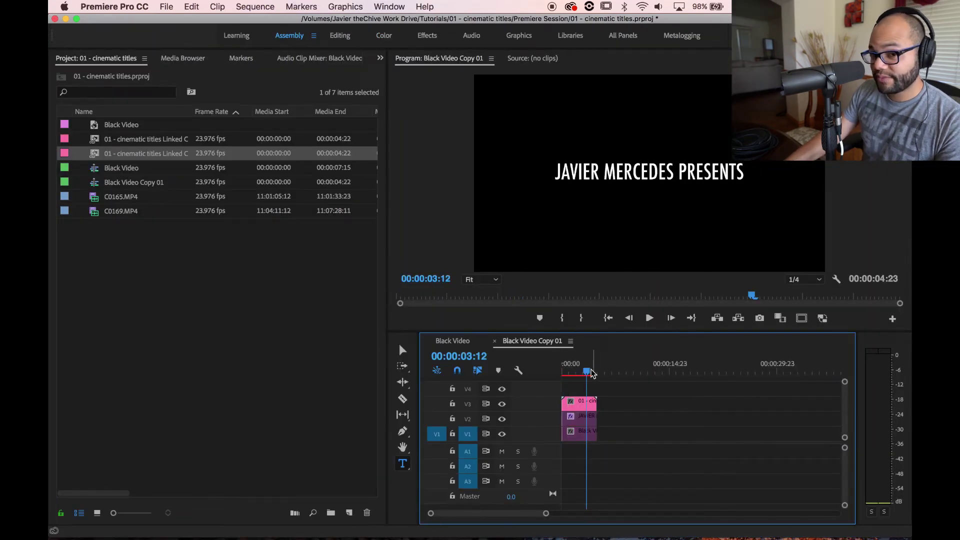
# Play the Black Video sequence from the start to check the updated tracking title
pyautogui.press('Home')
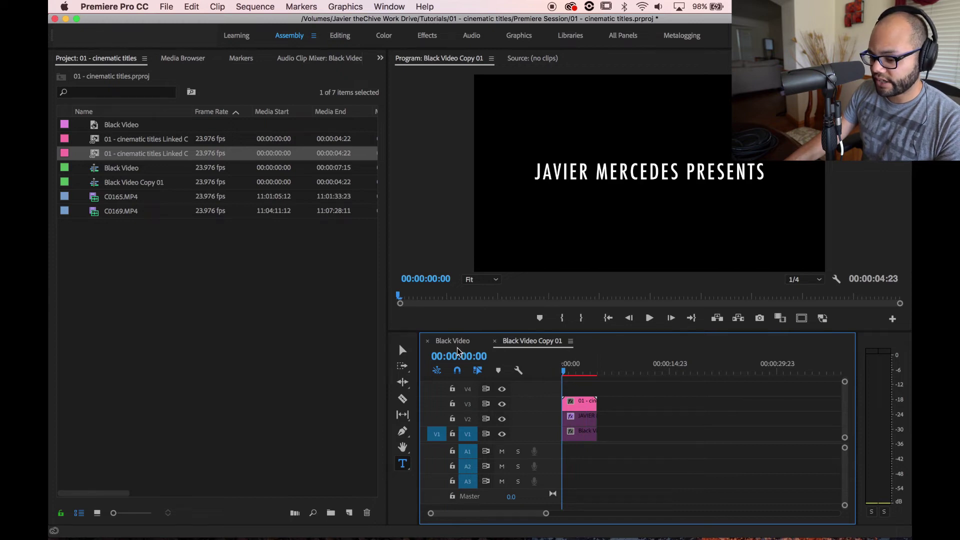
pyautogui.click(444, 341)
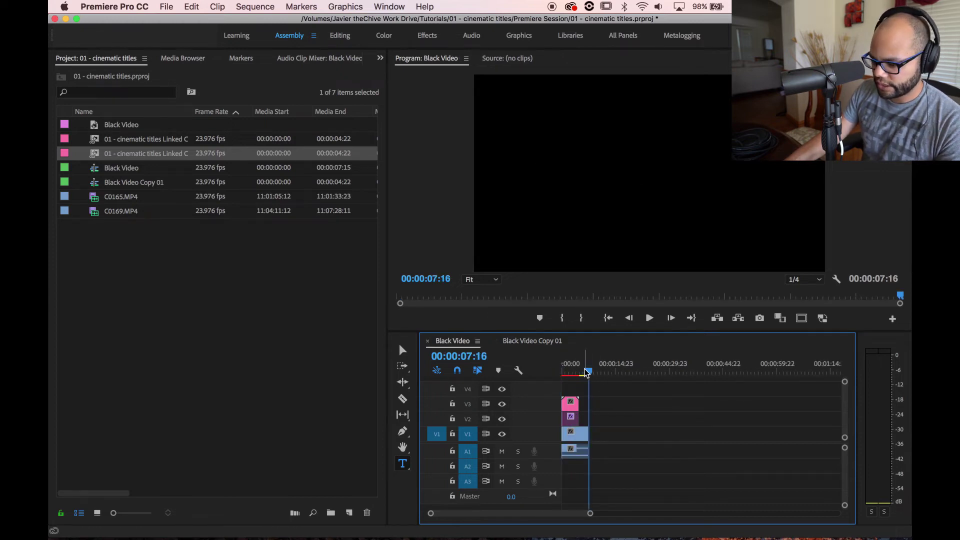
pyautogui.click(550, 341)
pyautogui.click(444, 341)
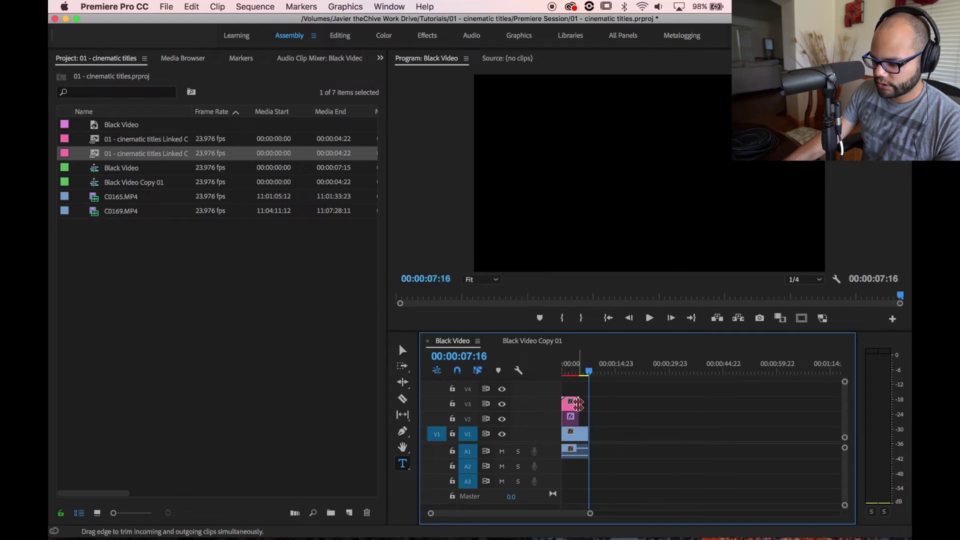
pyautogui.moveTo(578, 404)
pyautogui.mouseDown()
pyautogui.moveTo(611, 407)
pyautogui.moveTo(580, 404)
pyautogui.mouseUp()
pyautogui.press('Home')
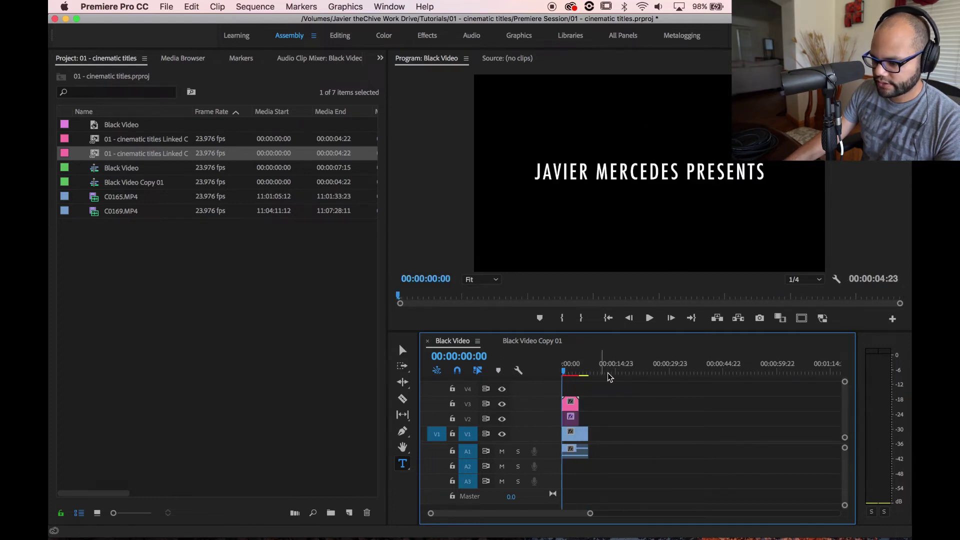
pyautogui.press('space')
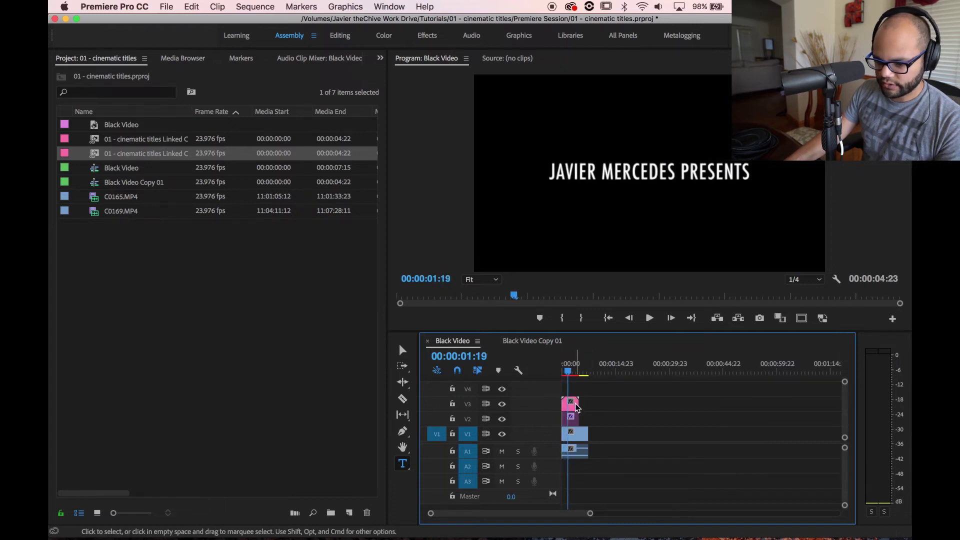
# Back in After Effects, hide the Black Video layer behind the title
pyautogui.press('super+Tab')
pyautogui.click(56, 302)
pyautogui.click(112, 302)
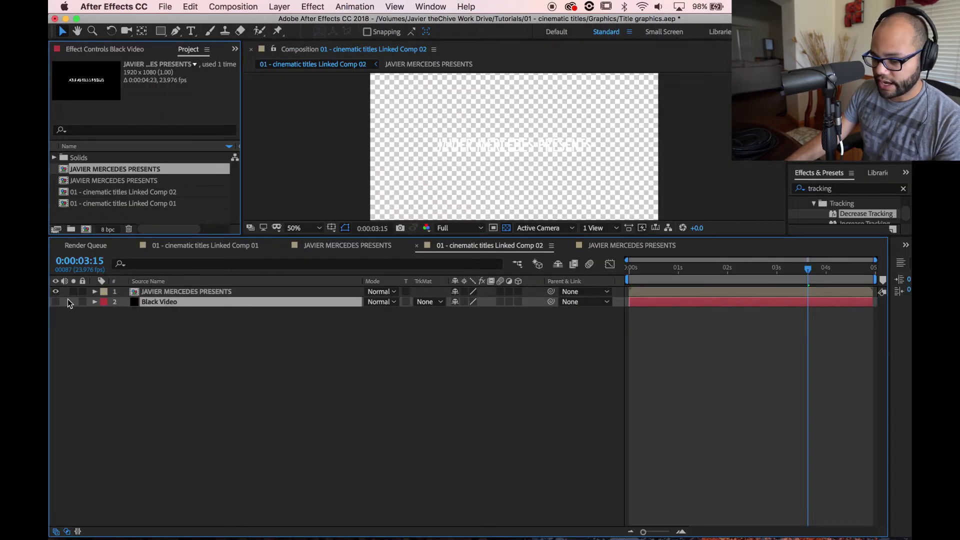
# Switch back to Premiere Pro to see the title over the video footage
pyautogui.press('super+Tab')
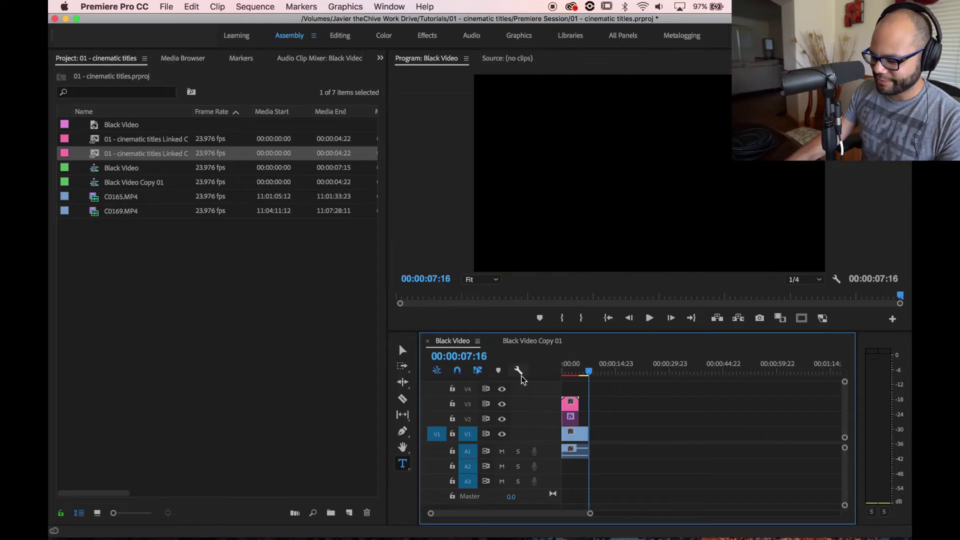
# Play the sequence from the start to check the title over the footage, then select the V3 title clip
pyautogui.moveTo(595, 371); pyautogui.dragTo(554, 373)
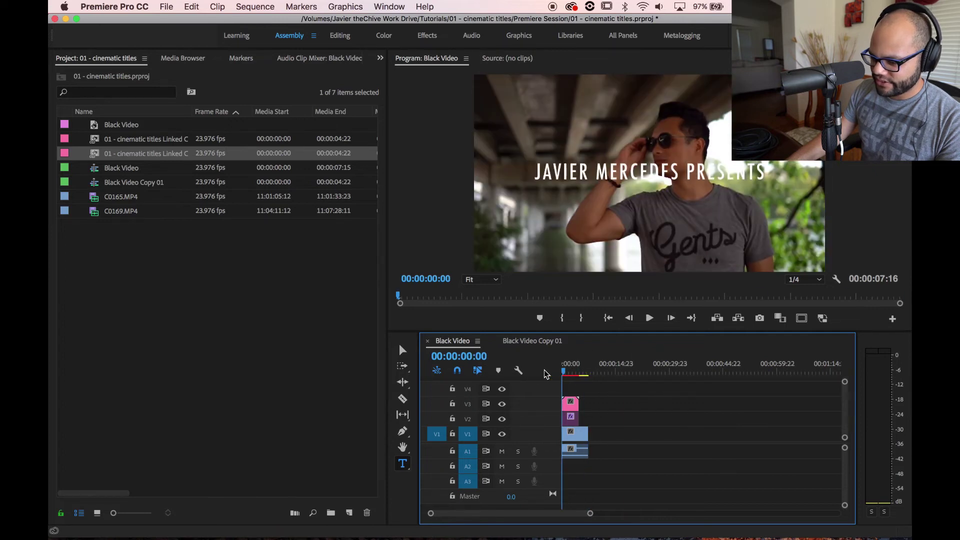
pyautogui.press('space')
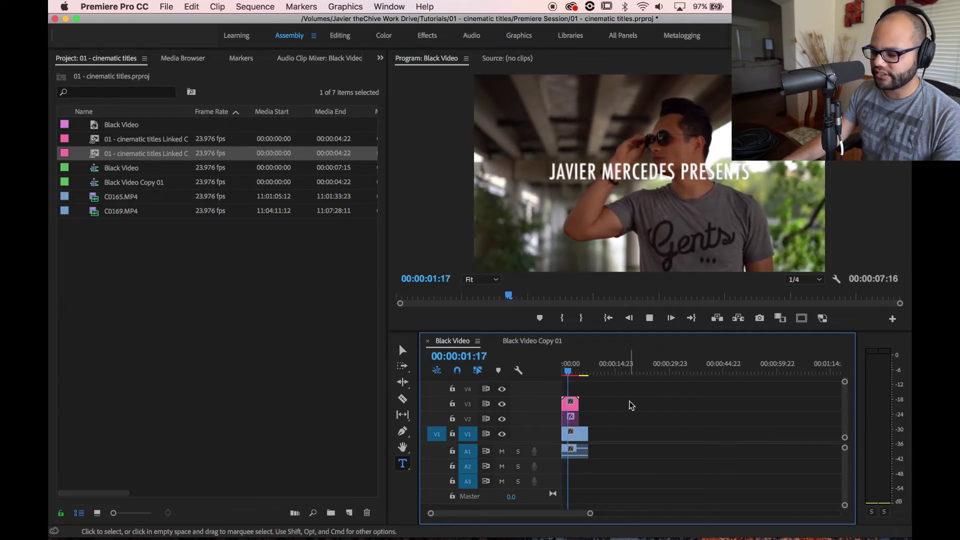
pyautogui.press('space')
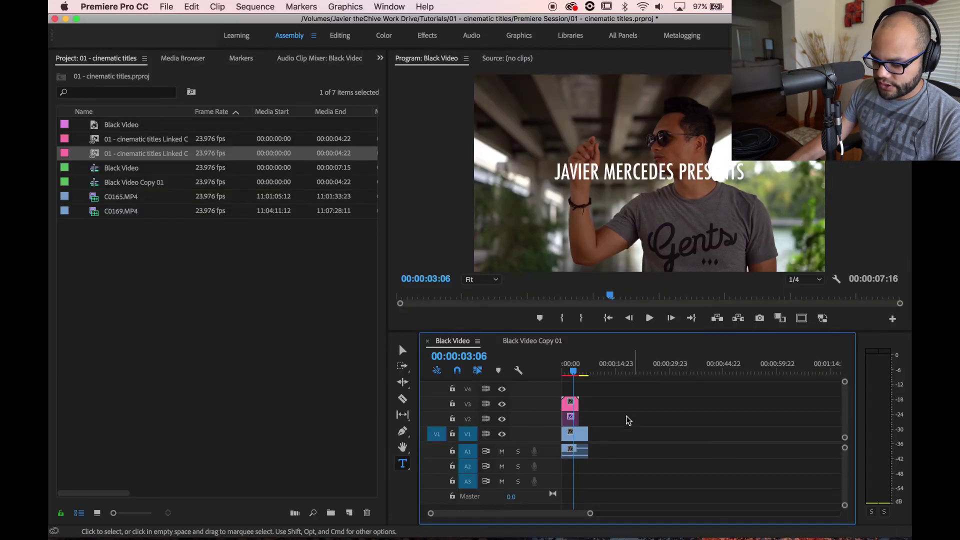
pyautogui.click(573, 406)
# Find the Drop Shadow effect by searching 'drop' and apply it to the V3 title clip
pyautogui.hotkey('shift', '5')
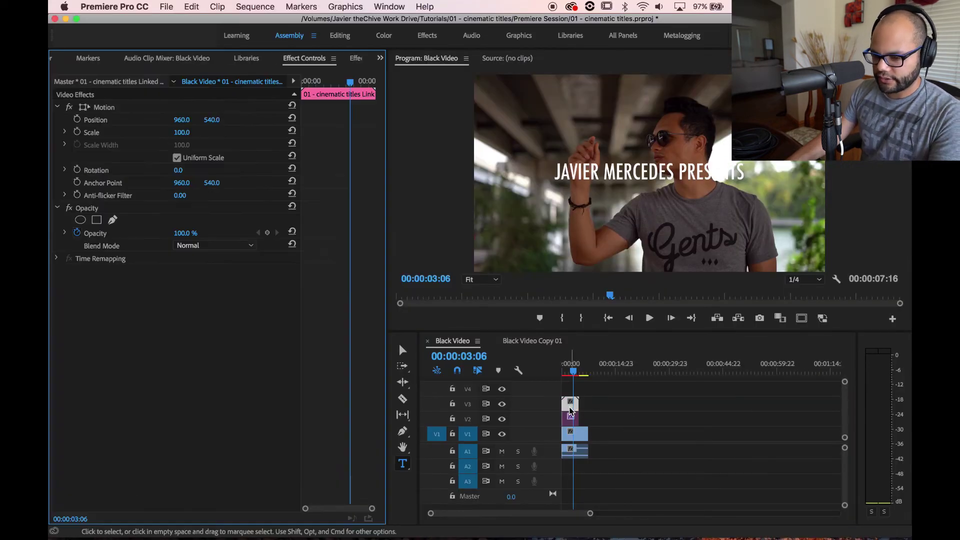
pyautogui.hotkey('shift', '7')
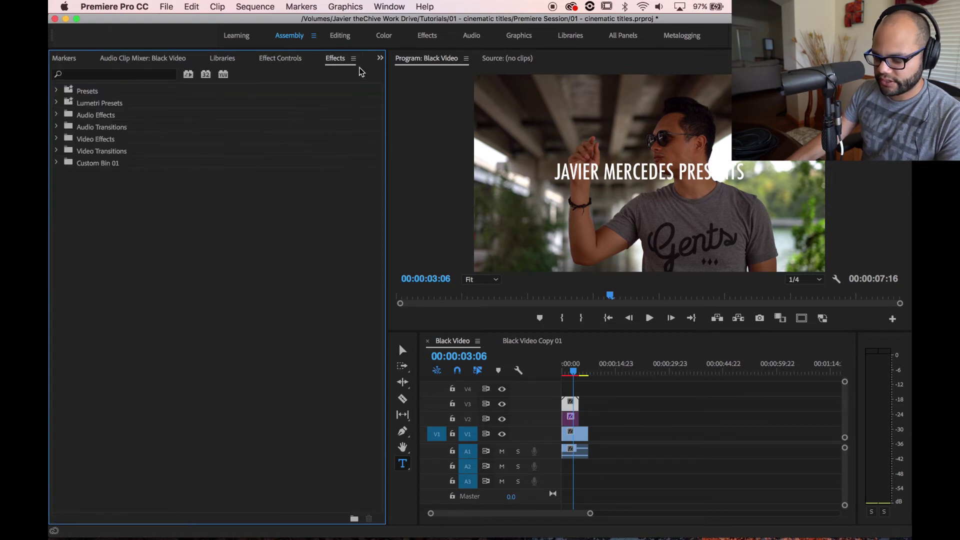
pyautogui.click(115, 74)
pyautogui.write('drop')
pyautogui.moveTo(241, 186); pyautogui.dragTo(574, 400)
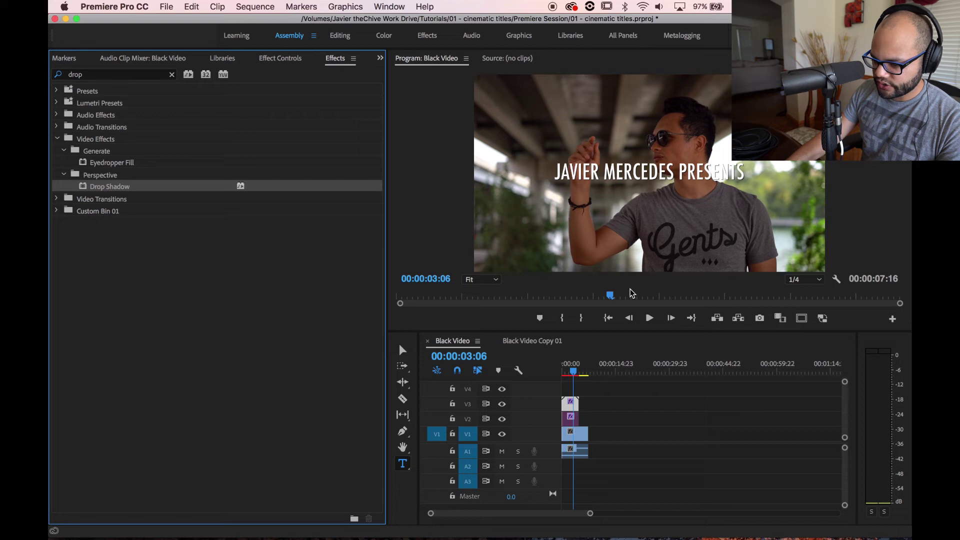
# At 200% preview magnification, set the drop shadow opacity to 100% and distance to 2
pyautogui.click(481, 279)
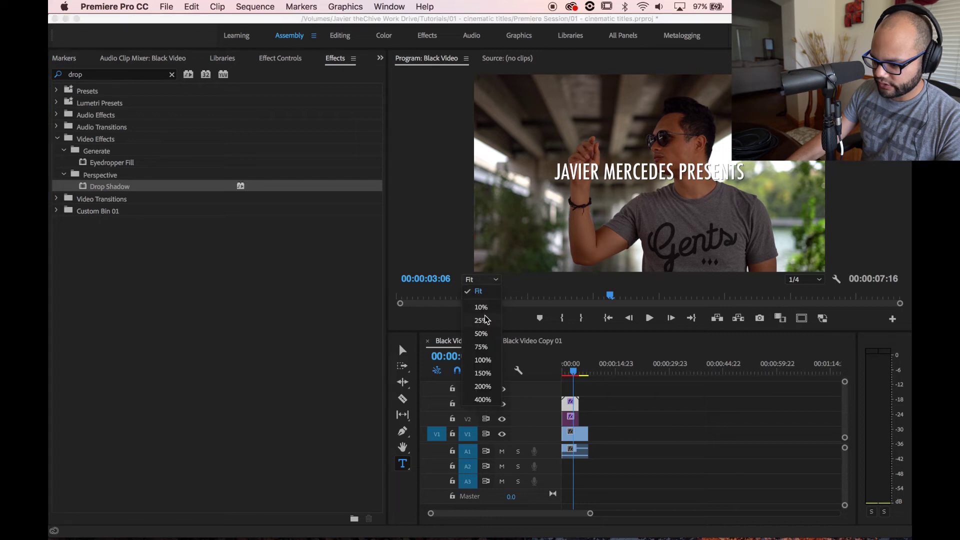
pyautogui.click(487, 388)
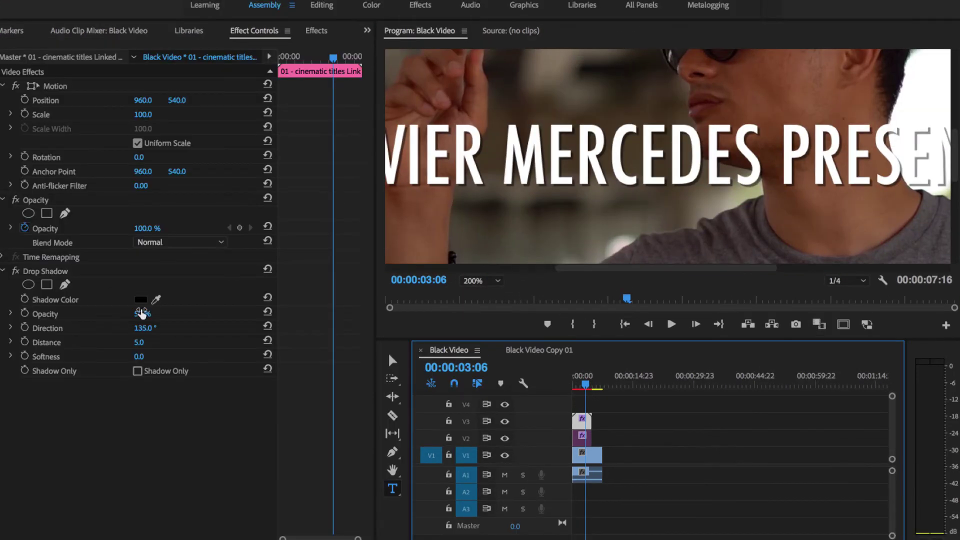
pyautogui.moveTo(144, 315); pyautogui.dragTo(165, 315)
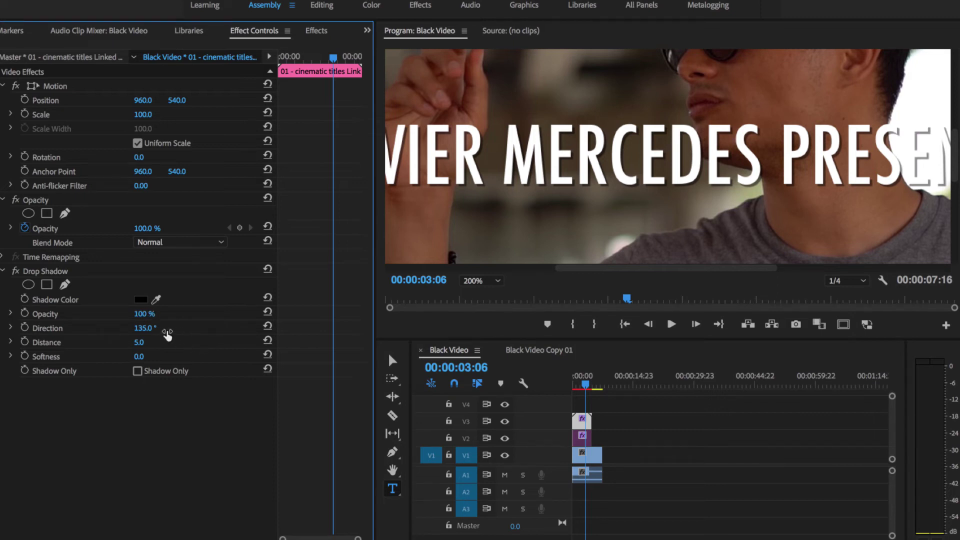
pyautogui.click(140, 344)
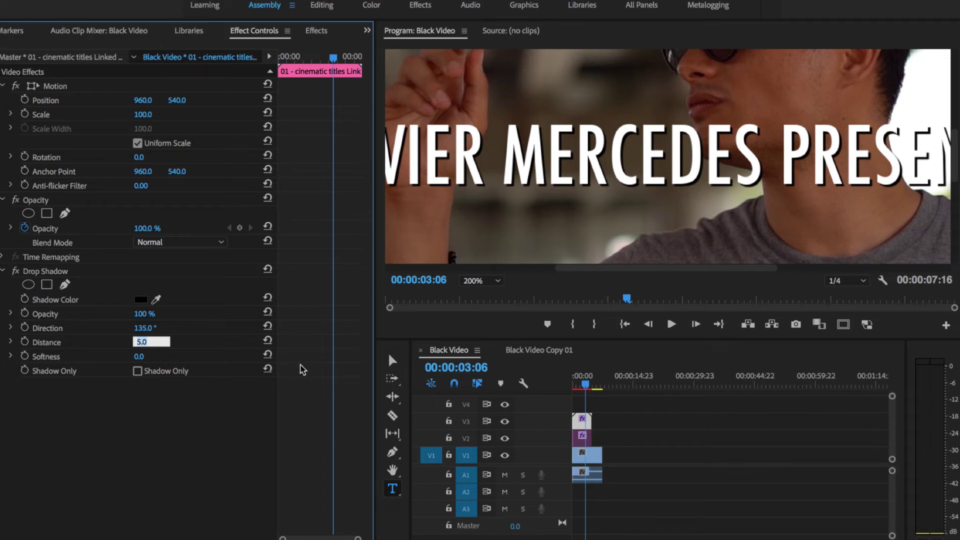
pyautogui.write('2')
pyautogui.press('Return')
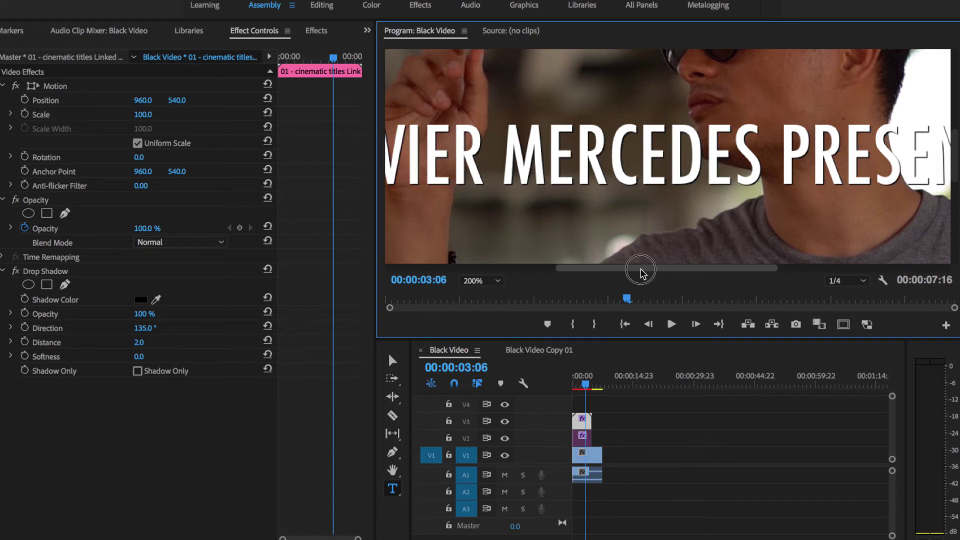
pyautogui.moveTo(639, 269); pyautogui.dragTo(693, 268)
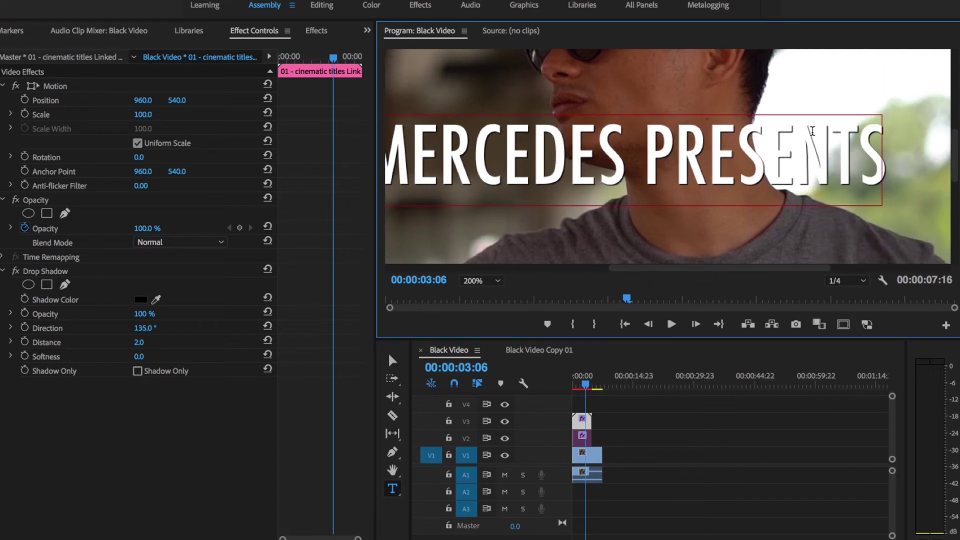
pyautogui.click(624, 298)
# Deselect the clip, fit the whole frame in the Program Monitor, and play the title from the start
pyautogui.click(605, 413)
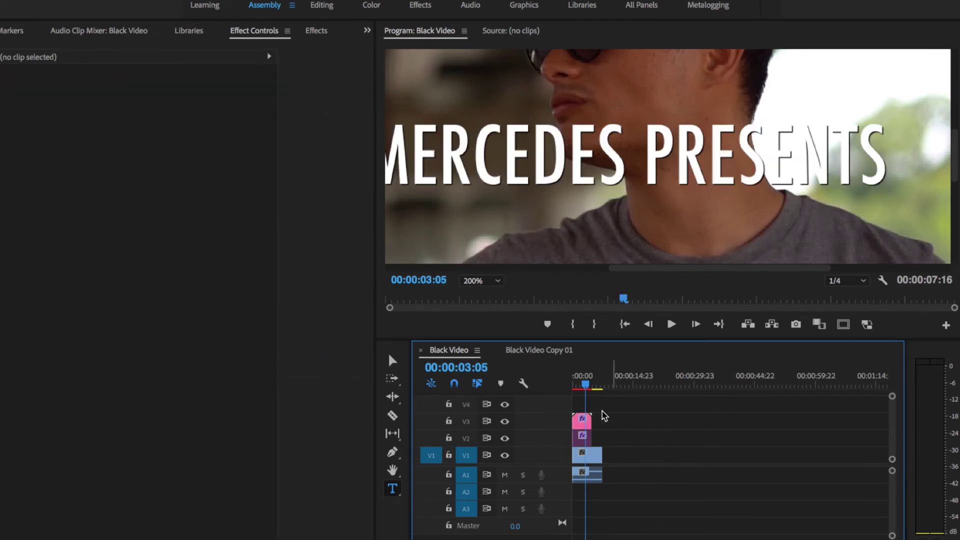
pyautogui.moveTo(588, 383); pyautogui.dragTo(573, 383)
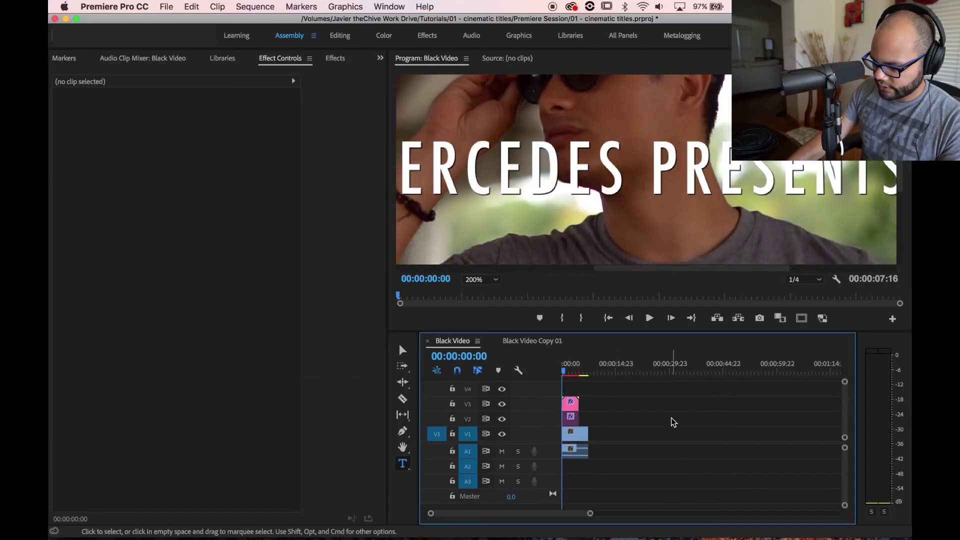
pyautogui.click(489, 283)
pyautogui.click(490, 292)
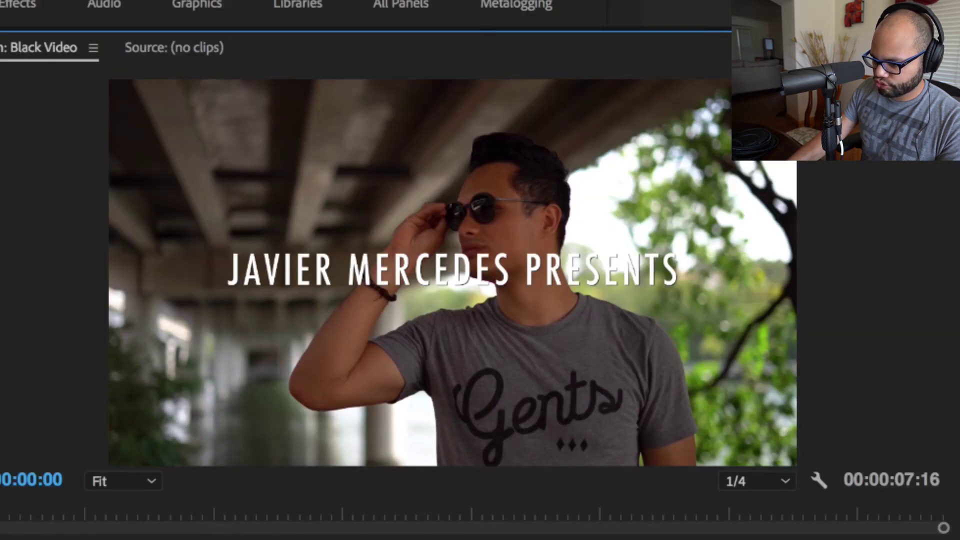
pyautogui.press('space')
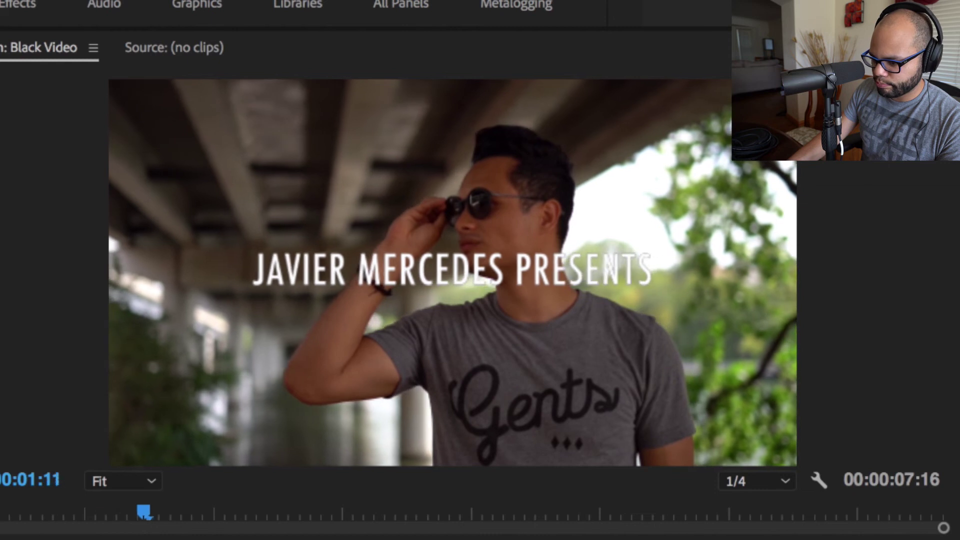